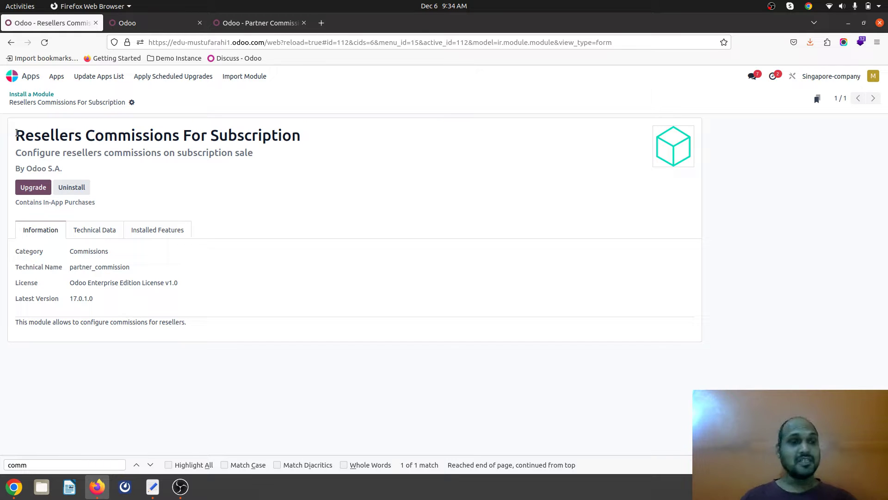
# Leave the Resellers Commissions For Subscription module page for the Apps list filtered by 'commission'.
pyautogui.moveTo(16, 134); pyautogui.dragTo(307, 134)
pyautogui.click(269, 139)
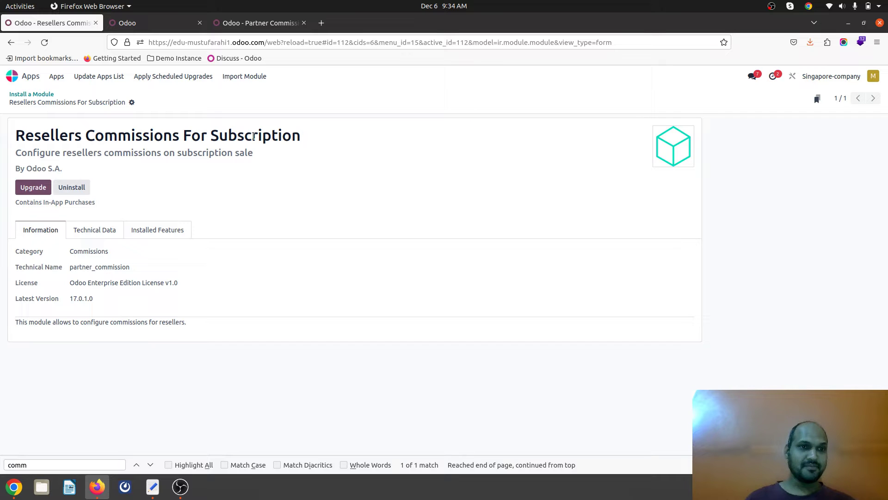
pyautogui.click(29, 95)
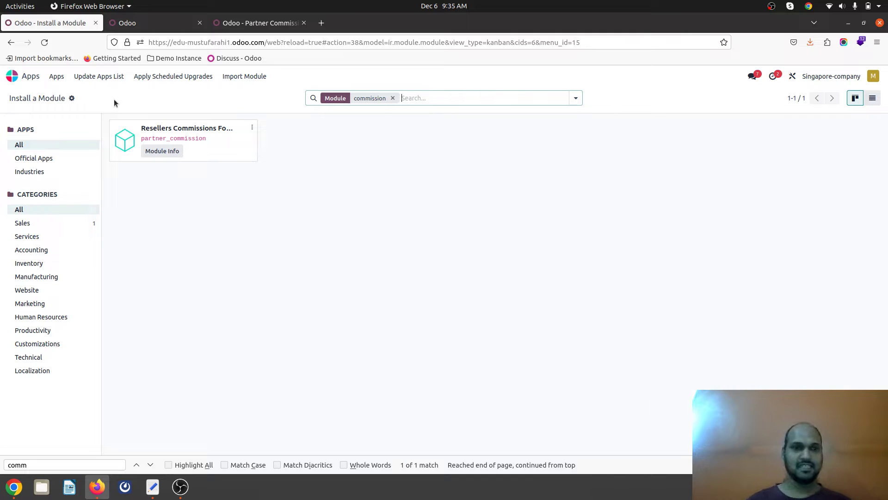
# Open CRM's Gold partner level and confirm its default commission plan is Gold Plan.
pyautogui.click(12, 75)
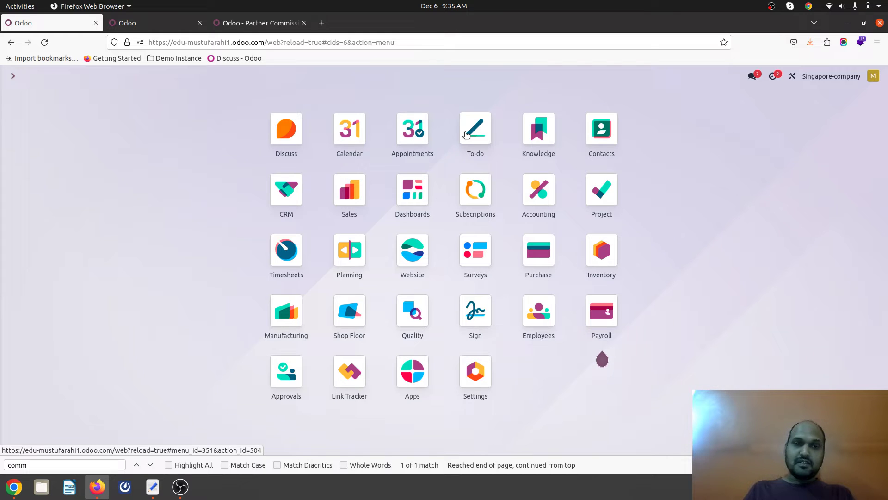
pyautogui.write('cr')
pyautogui.press('Escape')
pyautogui.click(286, 189)
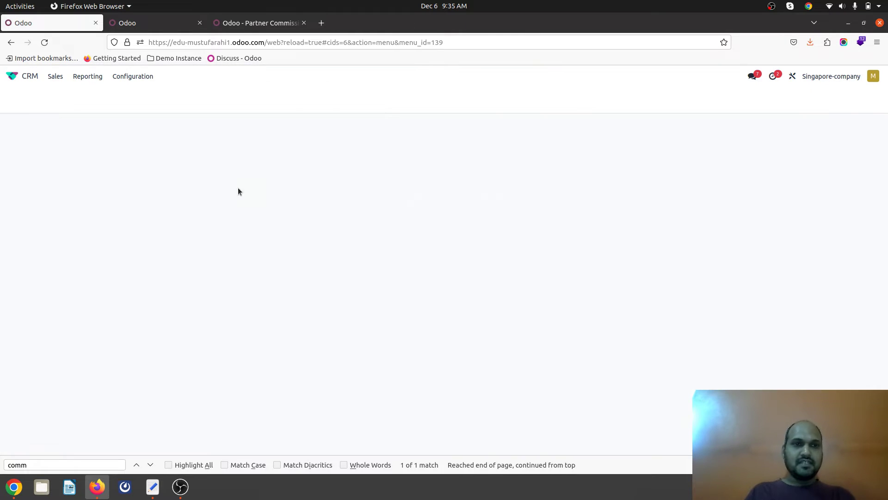
pyautogui.click(152, 83)
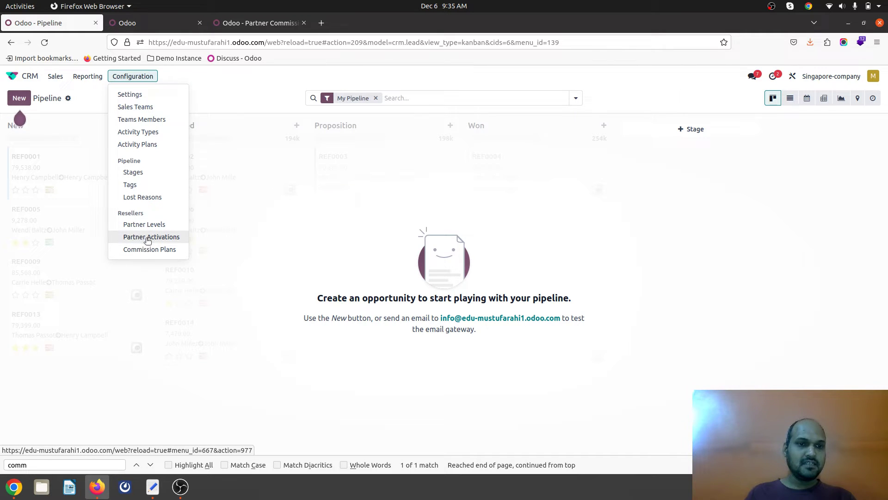
pyautogui.click(153, 227)
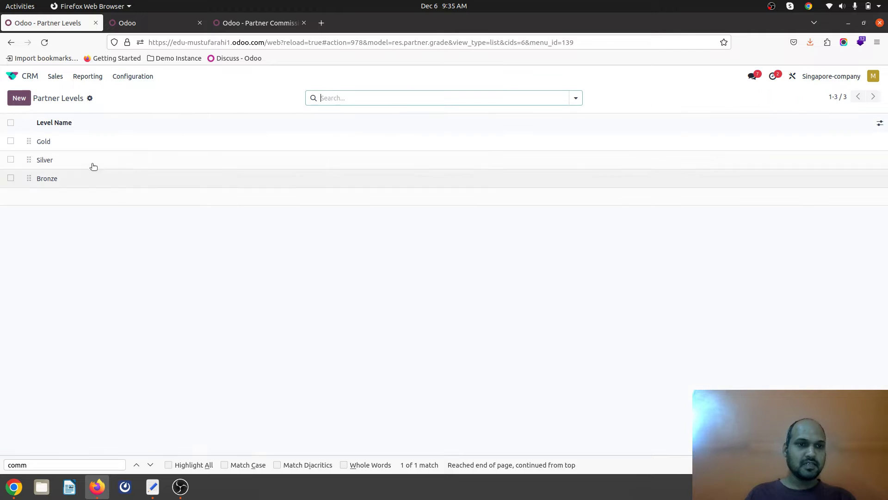
pyautogui.click(71, 142)
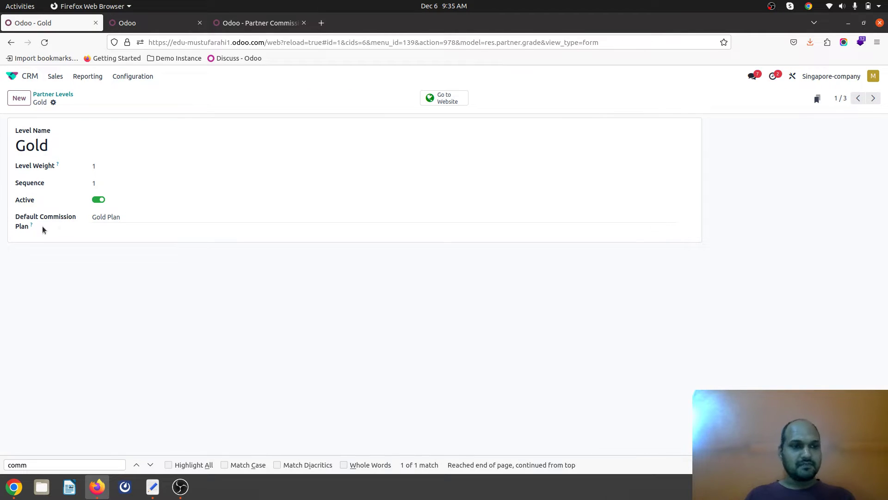
pyautogui.click(130, 76)
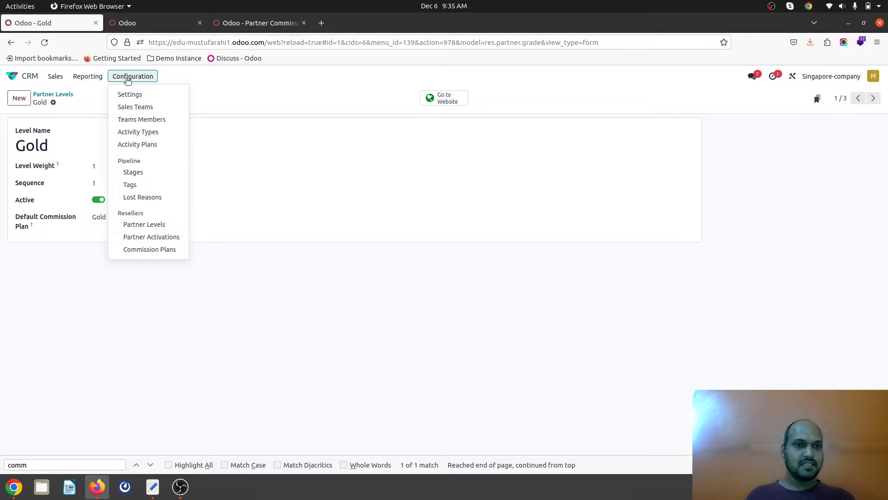
# Open the Gold Plan and inspect its All rule: rate 5.00, template and product fields.
pyautogui.click(141, 249)
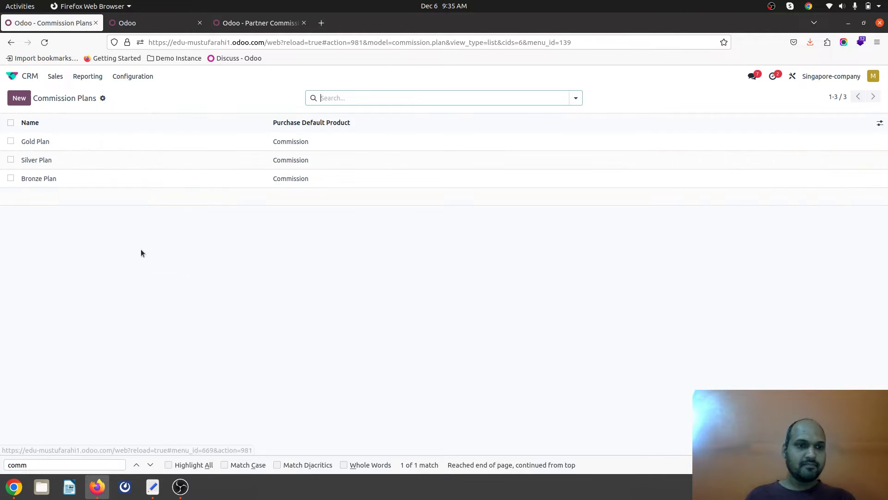
pyautogui.click(82, 148)
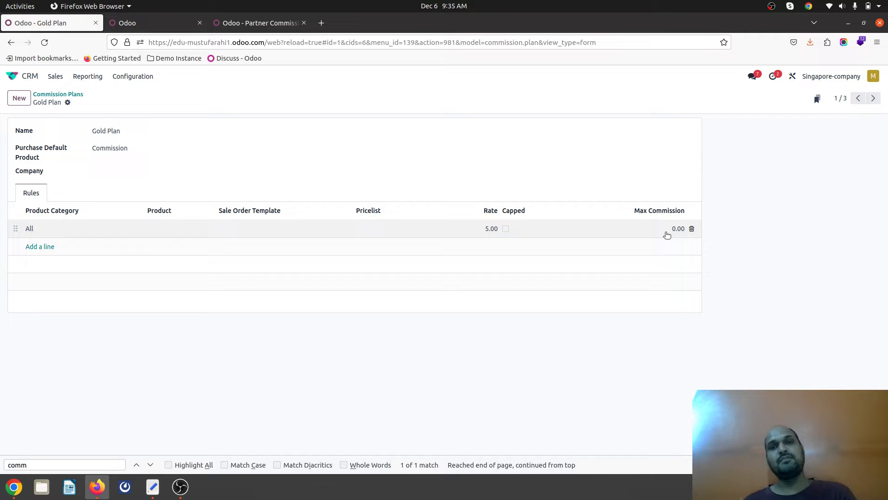
pyautogui.click(377, 236)
pyautogui.click(295, 237)
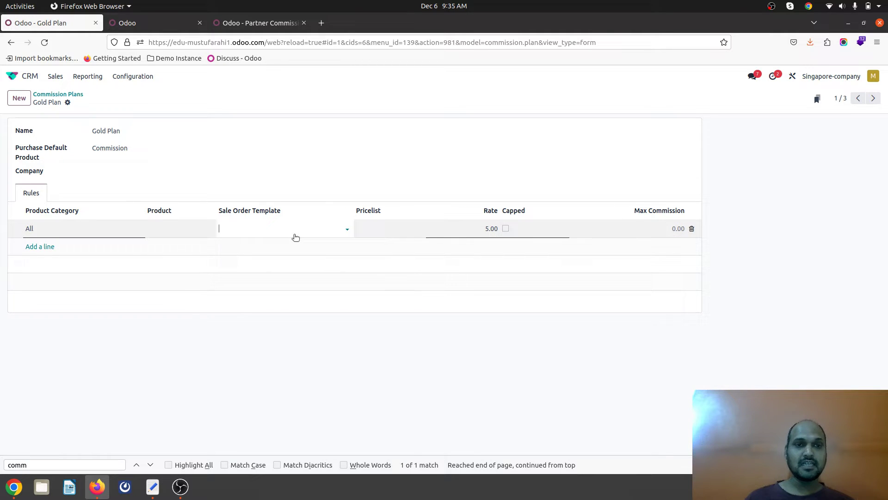
pyautogui.click(279, 227)
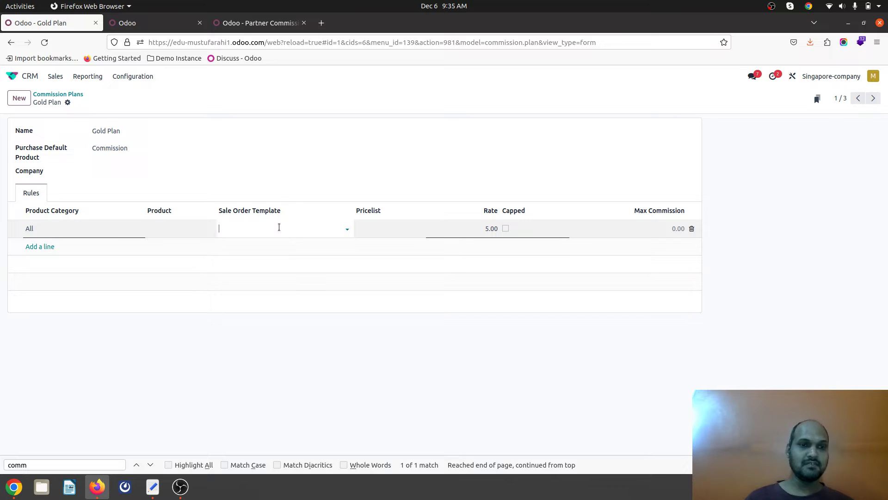
pyautogui.click(189, 228)
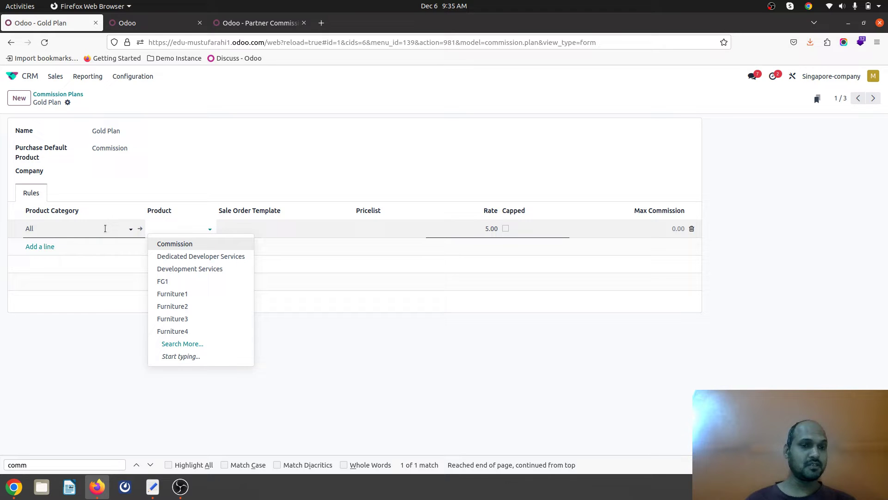
pyautogui.click(137, 181)
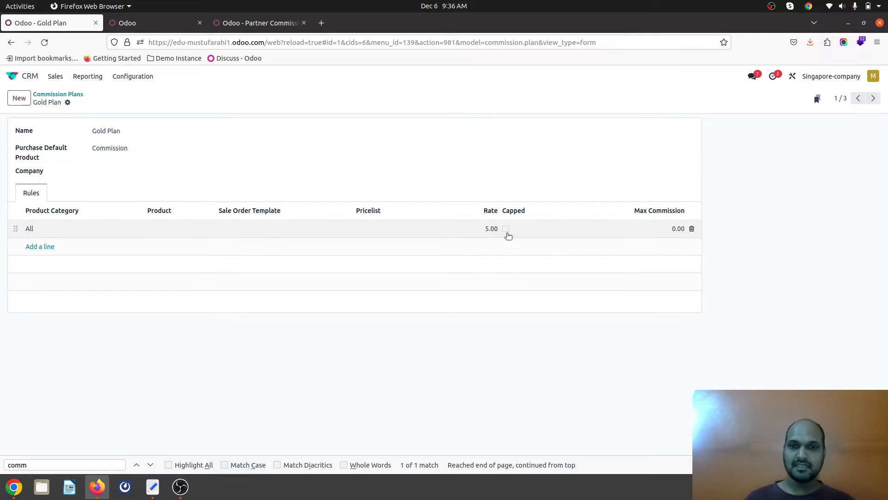
# Step through to the Silver Plan (rate 3.00) and Bronze Plan (rate 1.00).
pyautogui.click(874, 99)
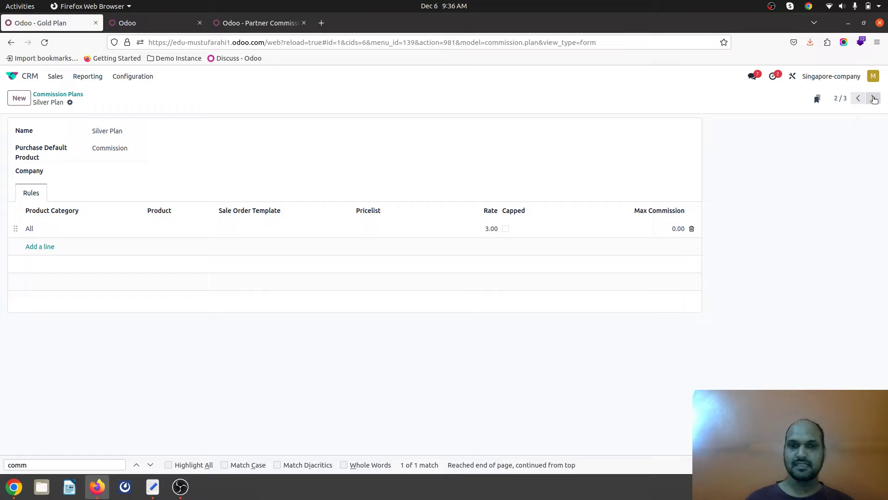
pyautogui.click(873, 99)
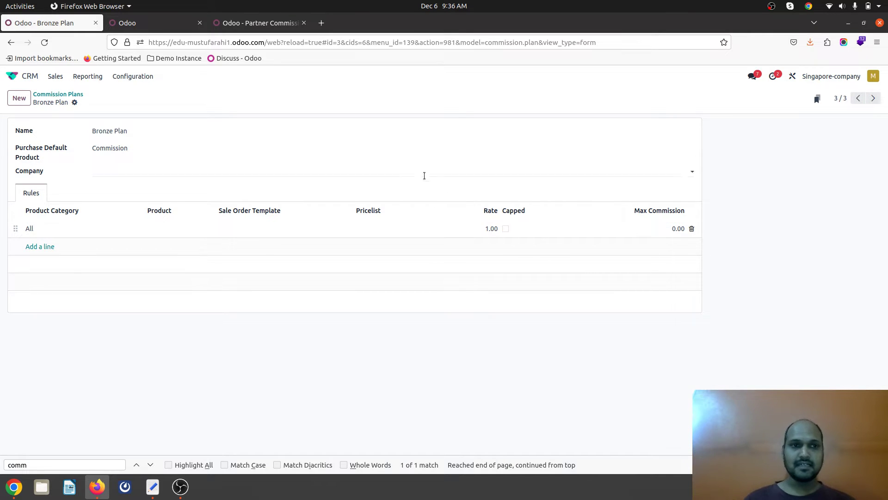
pyautogui.click(135, 77)
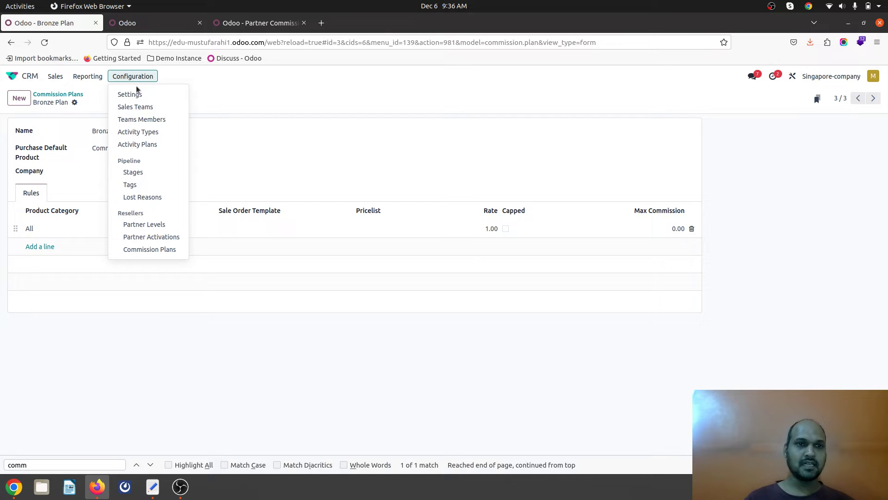
# In CRM Settings, review Partners Commissions, keeping automatic PO frequency at Manually and minimum S$0.00.
pyautogui.click(137, 93)
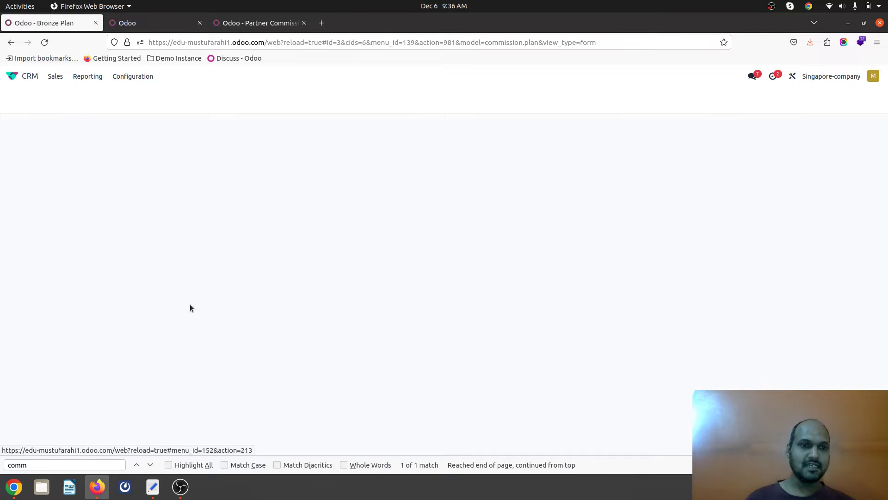
pyautogui.scroll(-2, 190, 308)
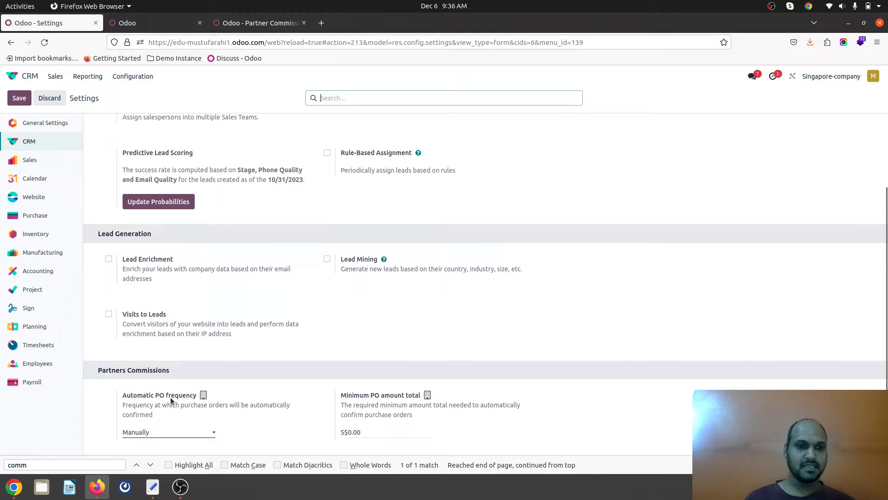
pyautogui.click(174, 435)
pyautogui.click(174, 436)
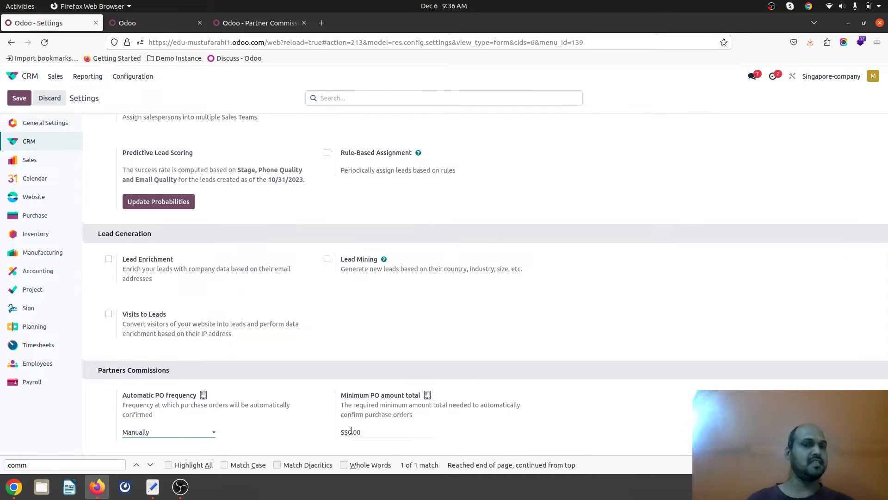
pyautogui.scroll(2, 289, 253)
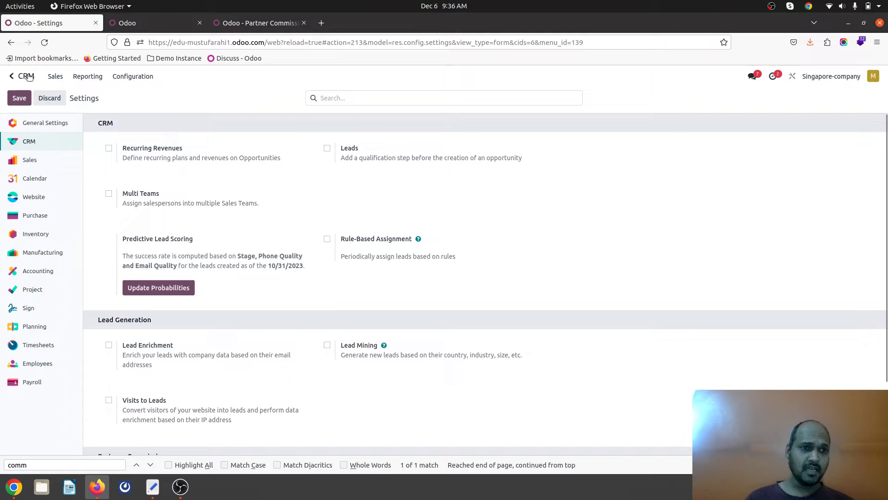
# In Contacts, check partner assignments: Agent-S Silver, Agent-G Gold, Agent-B Bronze level and plan.
pyautogui.click(11, 76)
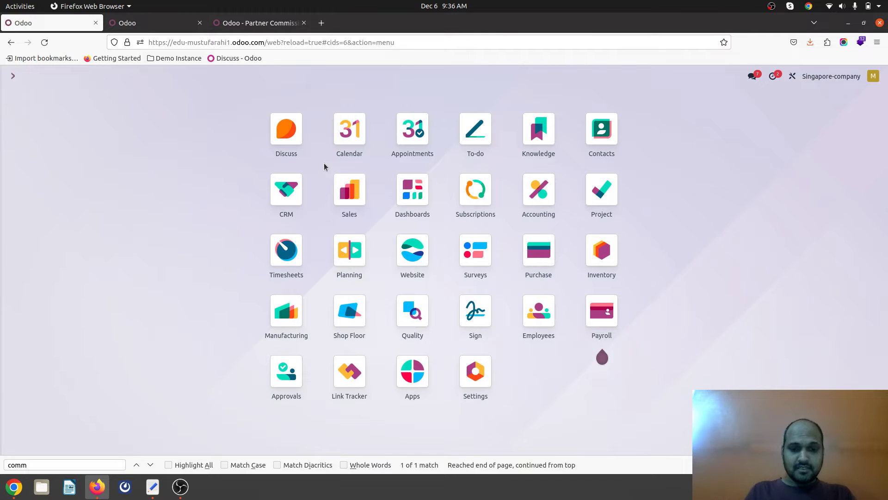
pyautogui.write('conta')
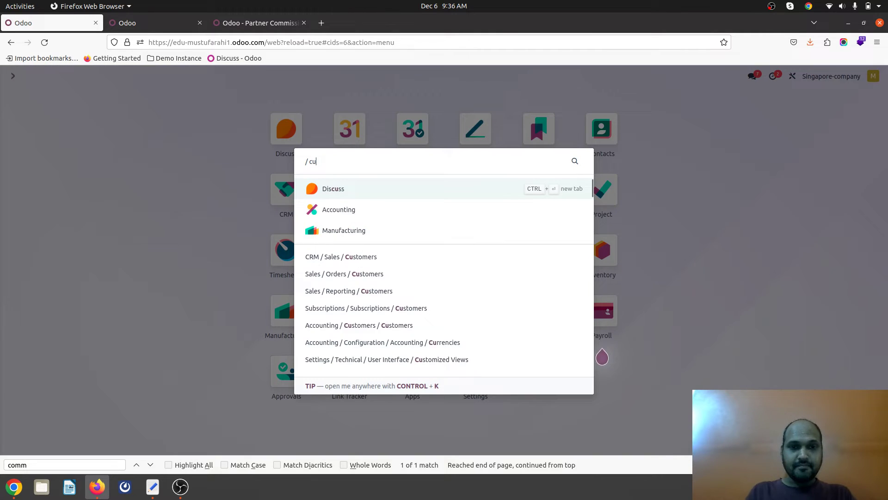
pyautogui.press('Return')
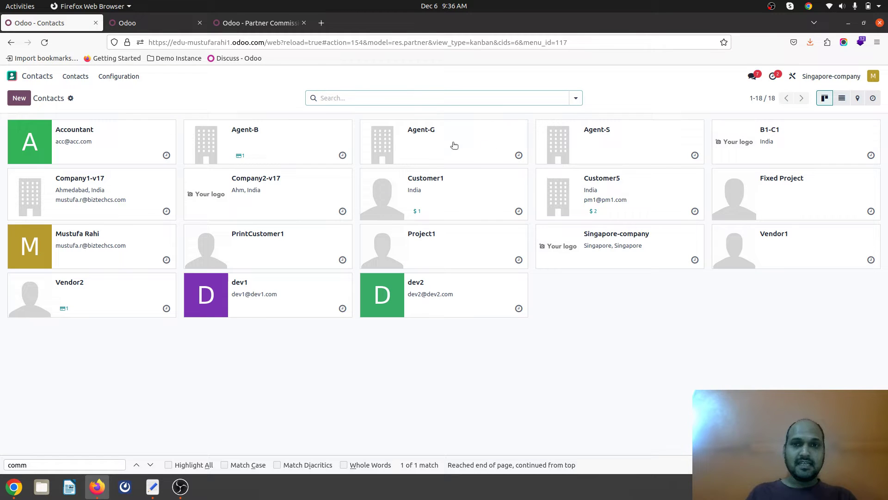
pyautogui.click(640, 145)
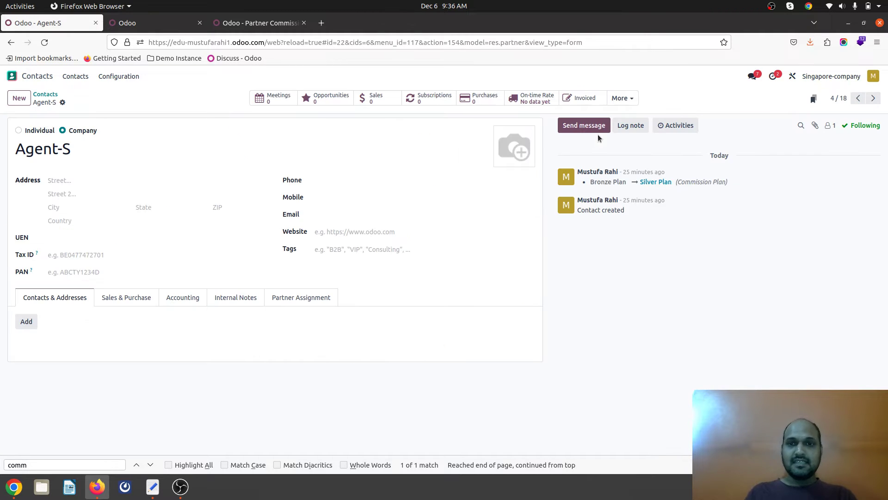
pyautogui.click(285, 303)
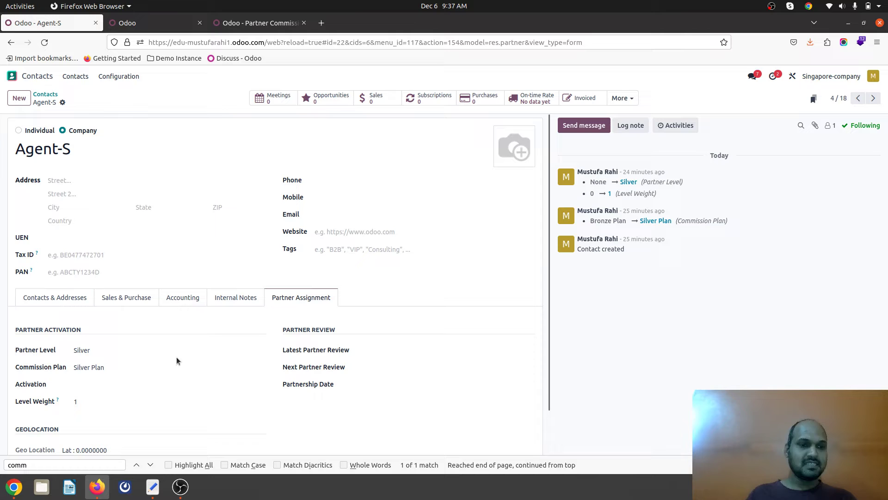
pyautogui.click(859, 98)
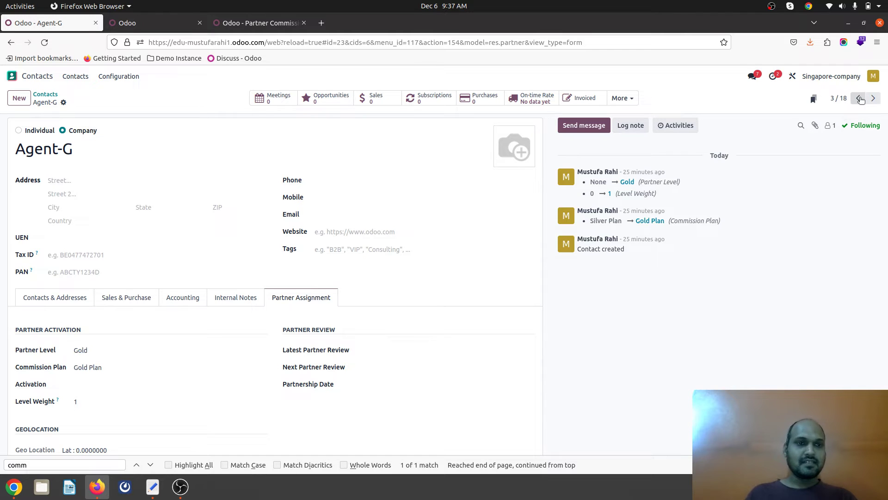
pyautogui.click(859, 99)
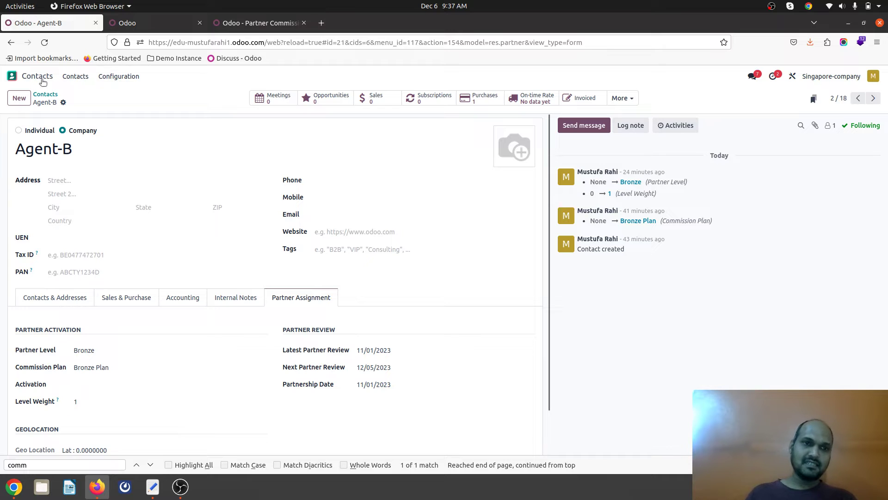
# Start a new quotation for Customer1 with Agent-G as the referrer.
pyautogui.click(24, 77)
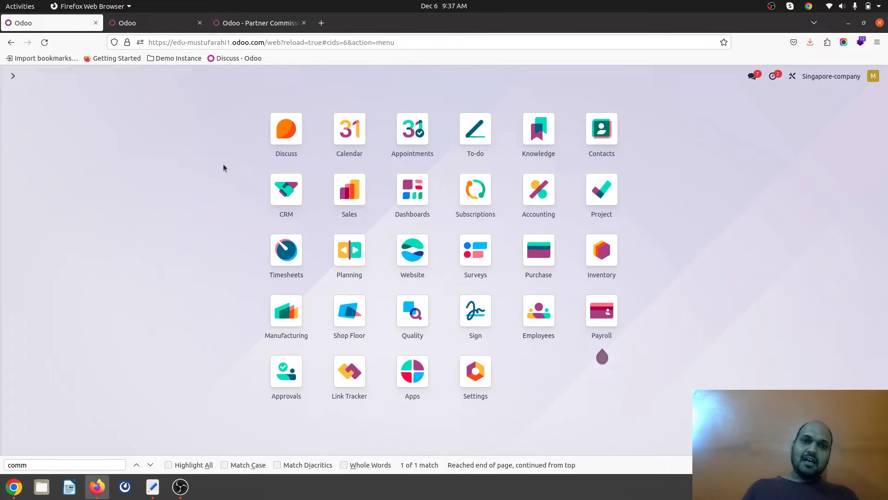
pyautogui.click(347, 193)
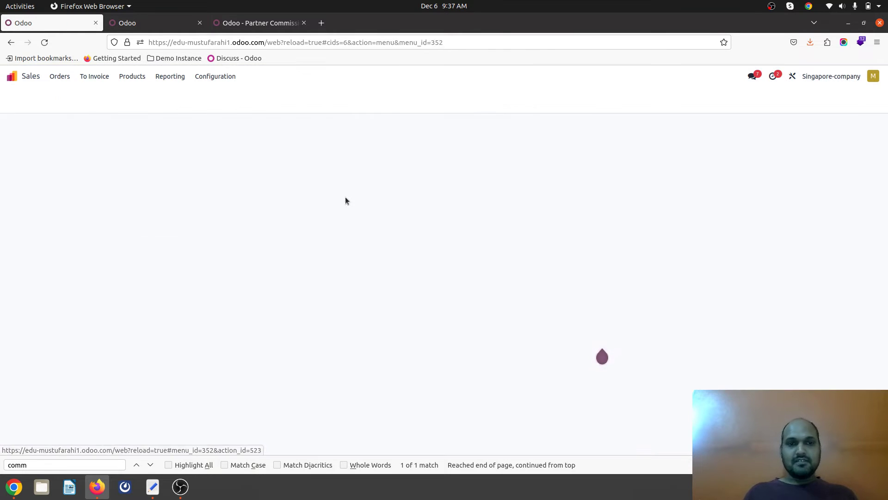
pyautogui.click(19, 98)
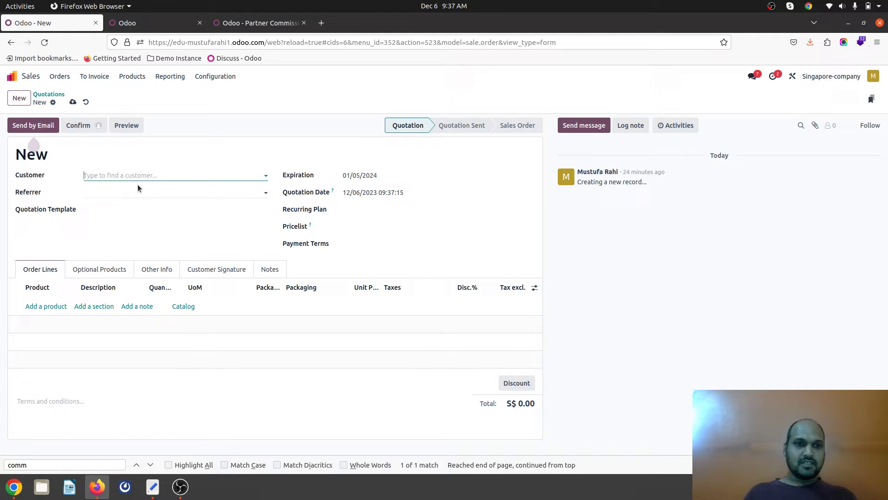
pyautogui.click(133, 173)
pyautogui.click(124, 191)
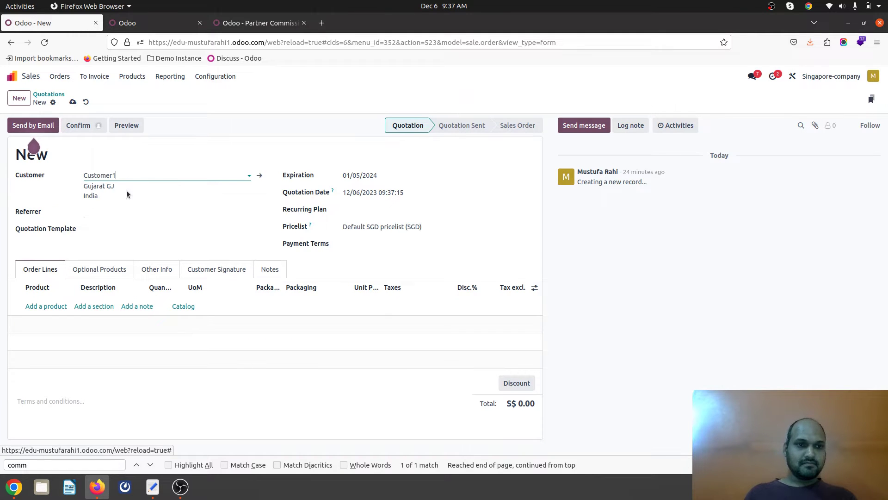
pyautogui.click(113, 212)
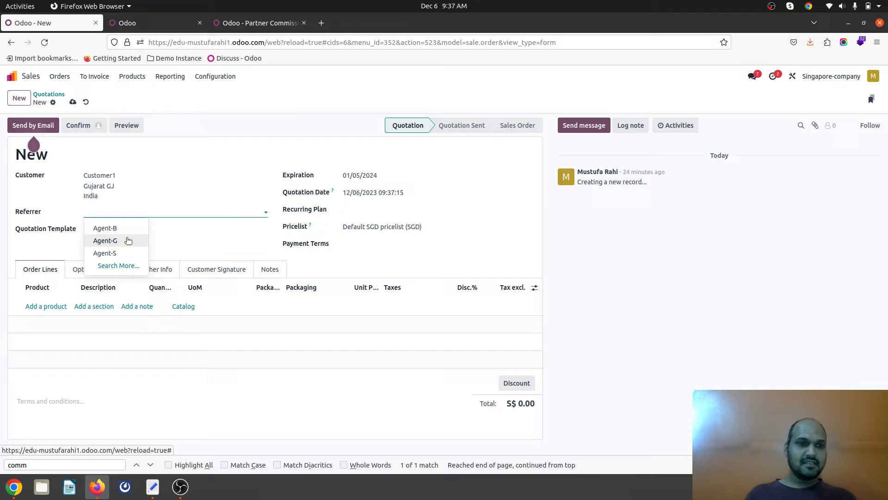
pyautogui.click(128, 240)
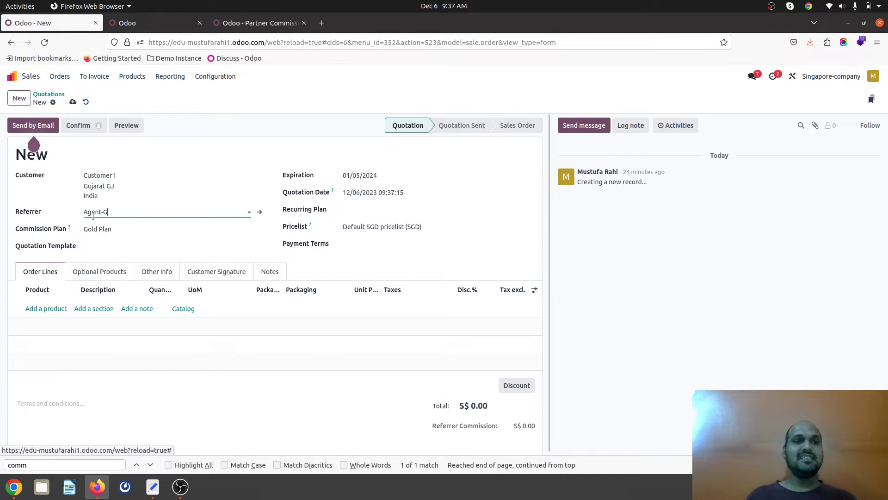
# Add a Furniture3 line at unit price 1,000.00, giving S$50.00 referrer commission.
pyautogui.click(46, 308)
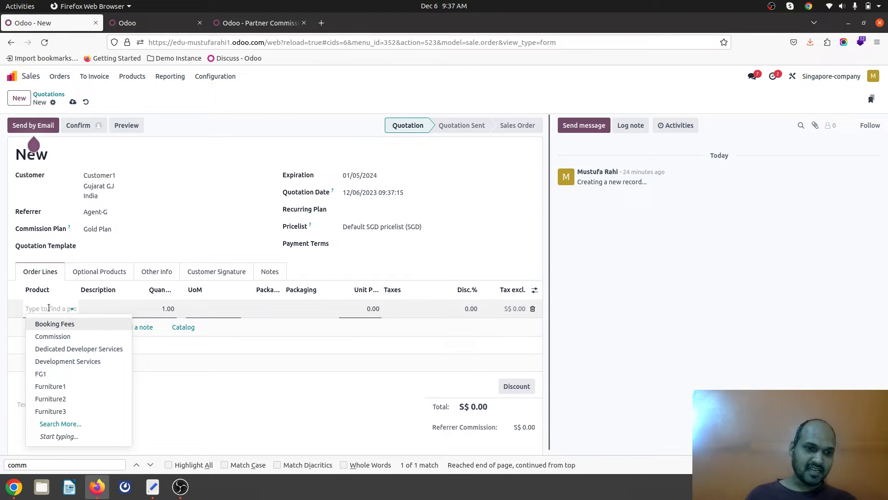
pyautogui.click(51, 411)
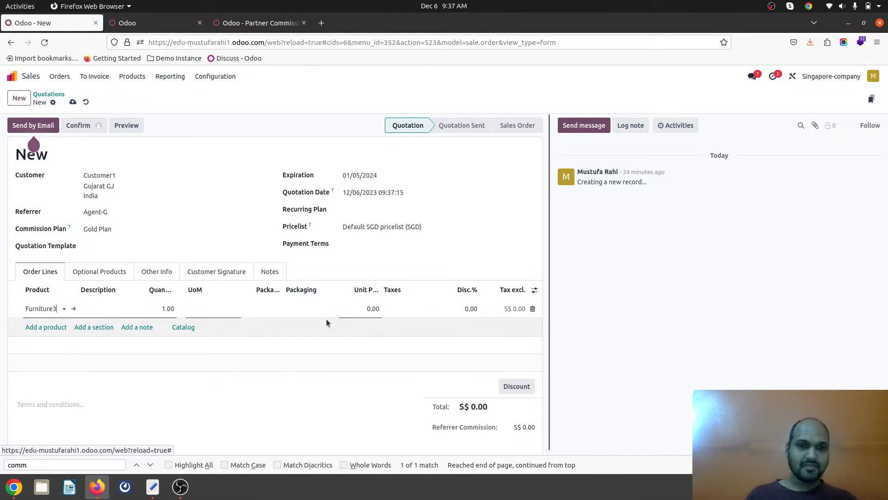
pyautogui.click(356, 309)
pyautogui.write('1000')
pyautogui.press('Tab')
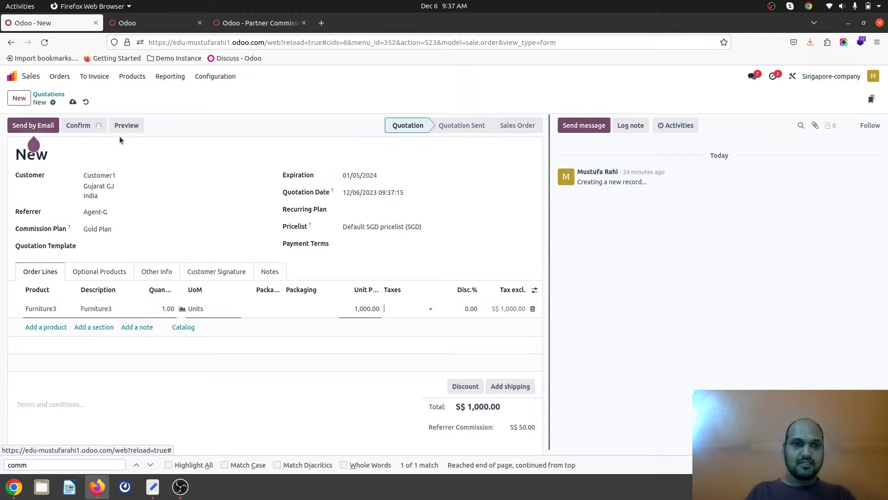
# Save and confirm S00025, then create and post invoice INV/2023/00004 for S$1,000.00.
pyautogui.click(74, 103)
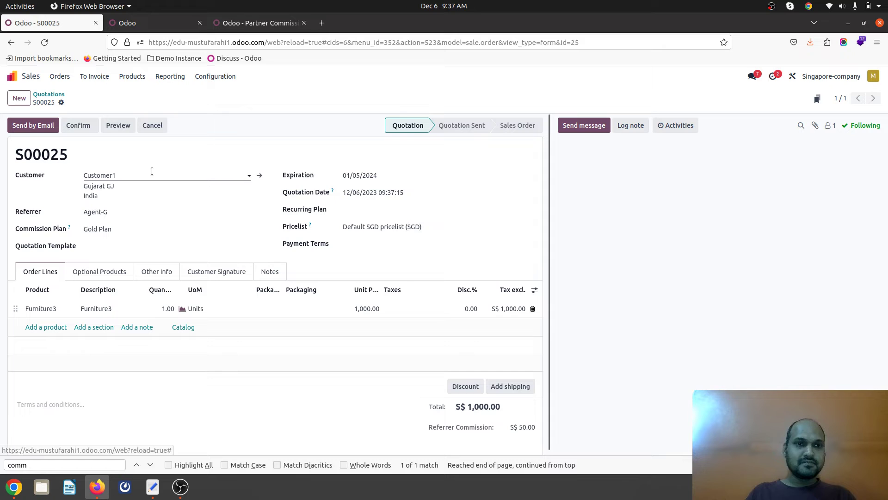
pyautogui.click(79, 126)
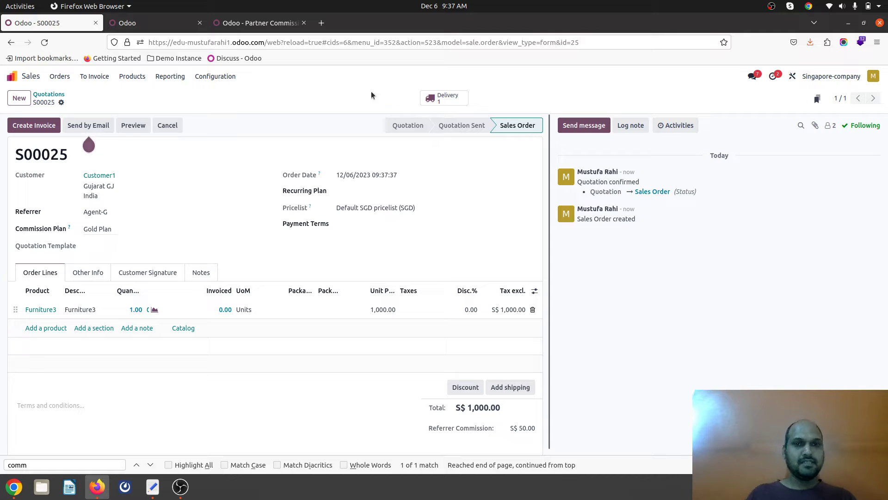
pyautogui.click(41, 126)
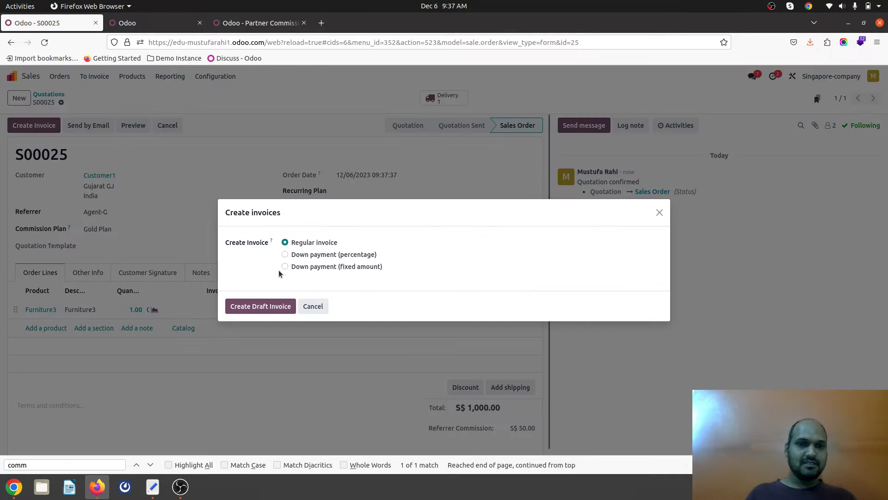
pyautogui.click(258, 306)
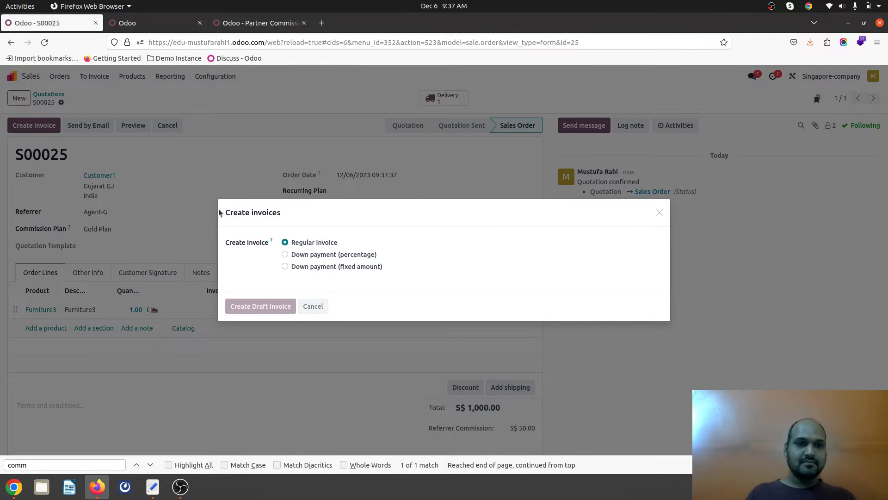
pyautogui.hotkey('alt', 'q')
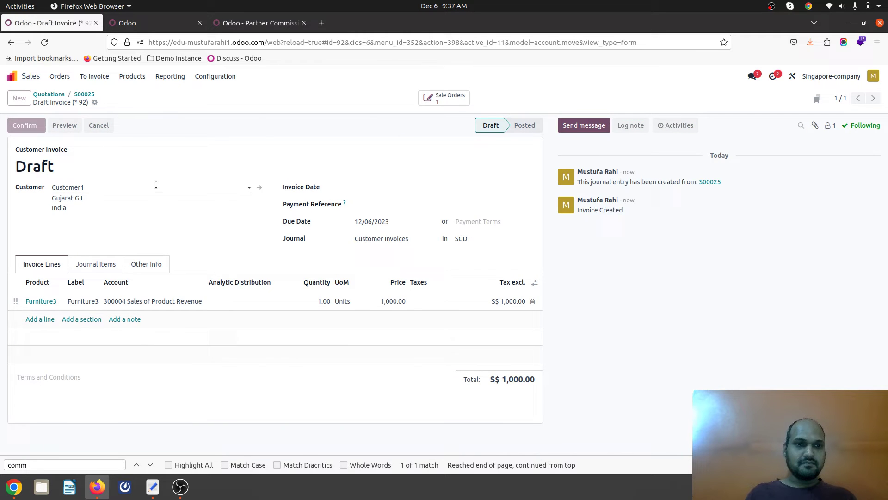
pyautogui.click(157, 22)
# In Purchase, open the existing commission RFQ P00014 and return to the RFQ list.
pyautogui.write('pu')
pyautogui.click(324, 234)
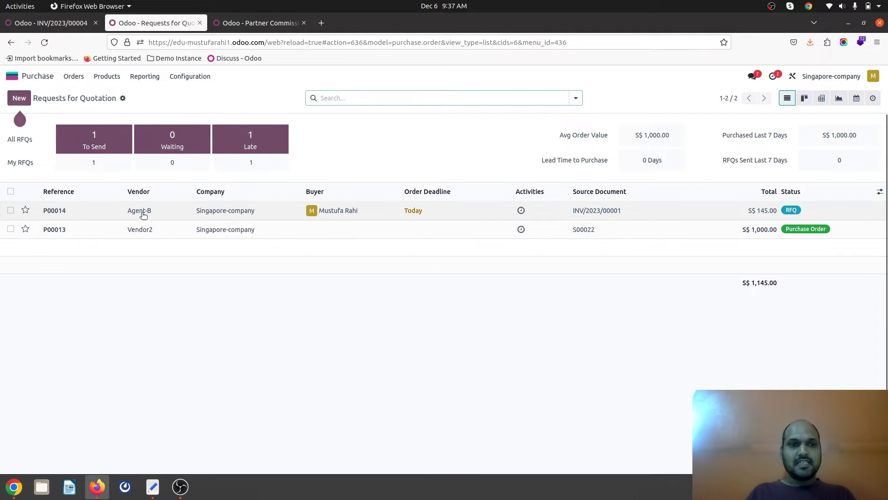
pyautogui.click(220, 214)
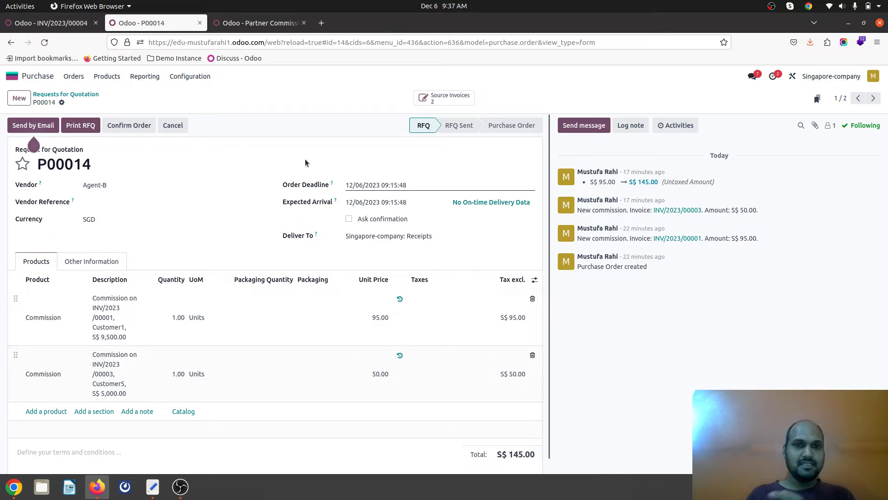
pyautogui.click(73, 95)
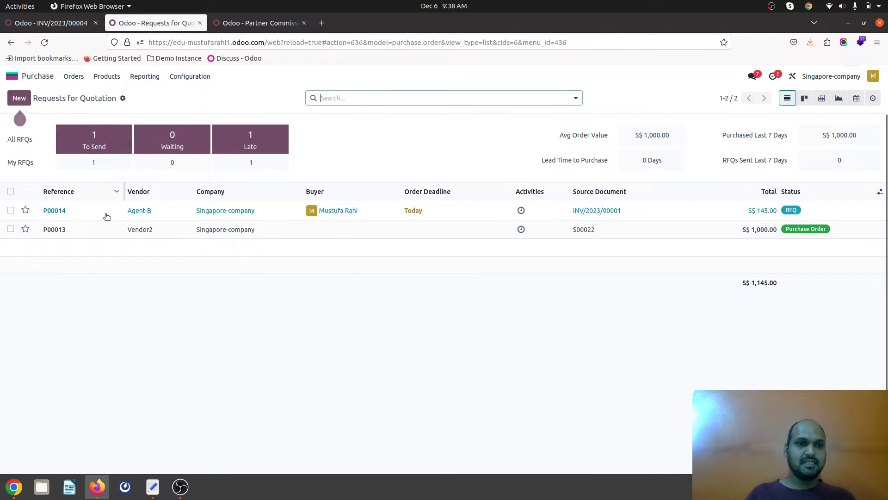
# Review invoice INV/2023/00004's journal items and Other Info showing referrer Agent-G.
pyautogui.click(70, 24)
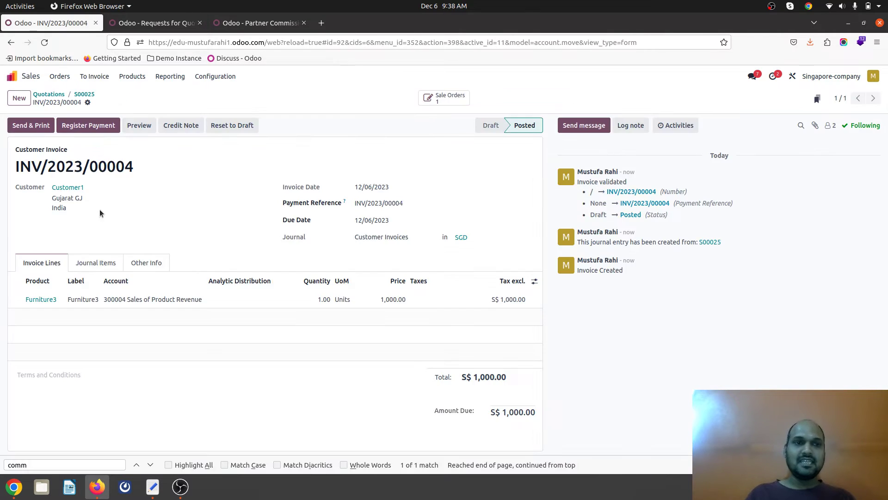
pyautogui.click(96, 262)
pyautogui.click(138, 266)
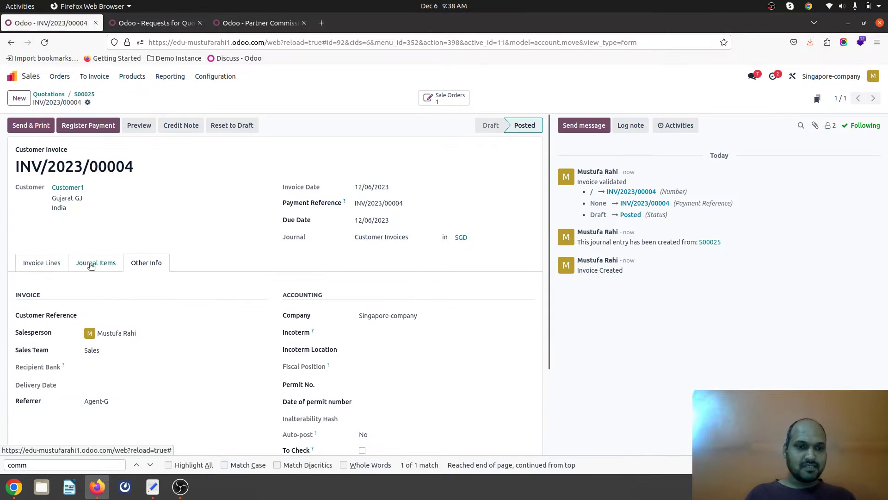
pyautogui.scroll(-3, 132, 347)
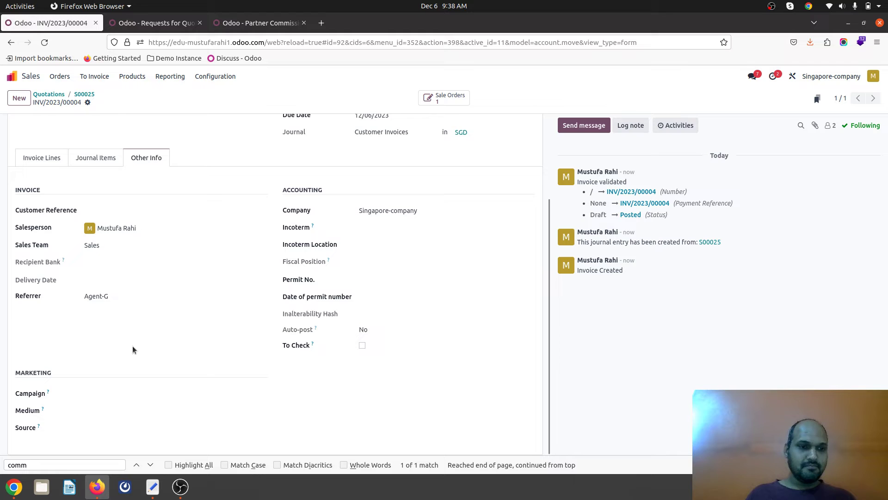
pyautogui.scroll(3, 132, 350)
pyautogui.click(52, 262)
pyautogui.click(101, 130)
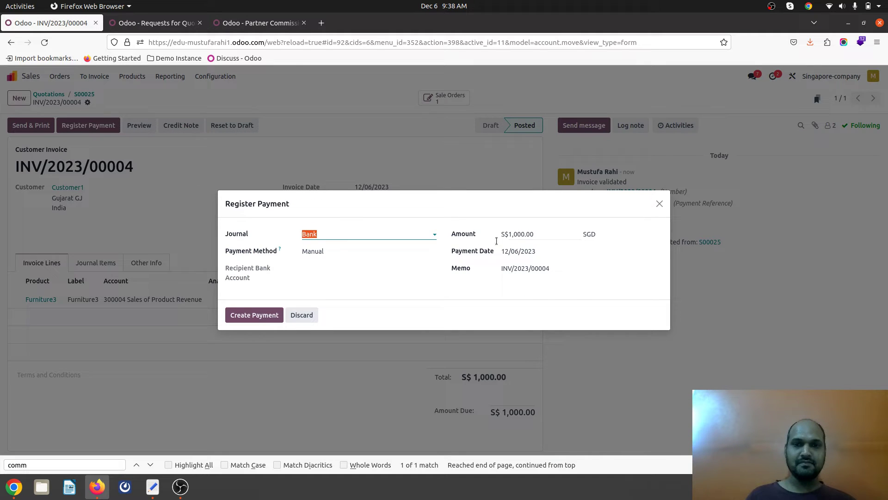
# Pay the S$1,000.00 invoice and open Agent-G's new commission RFQ P00015 totalling S$54.00.
pyautogui.click(269, 317)
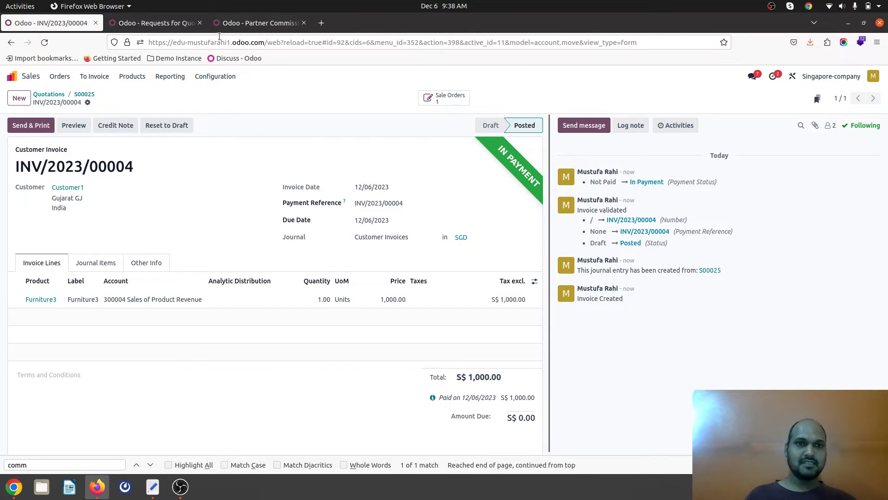
pyautogui.click(233, 23)
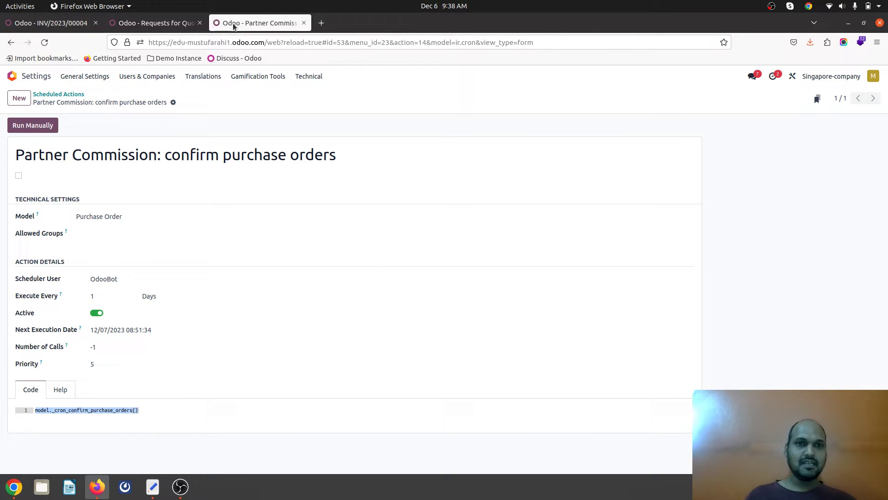
pyautogui.click(184, 23)
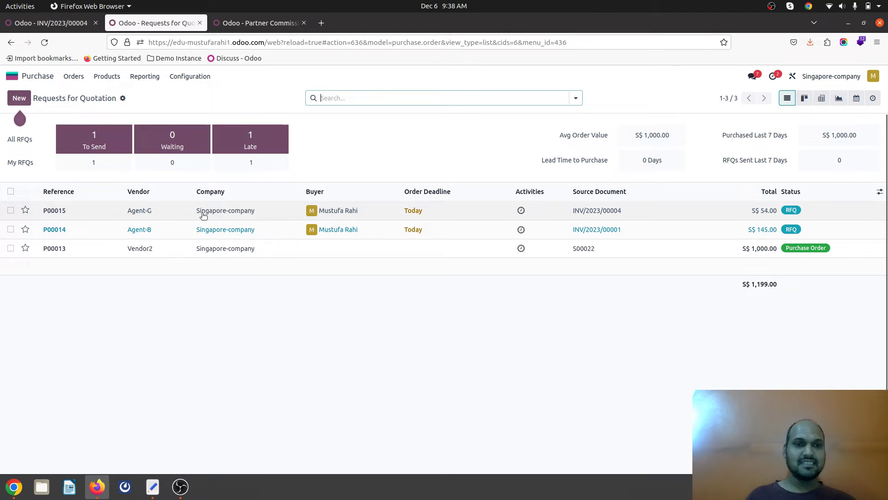
pyautogui.click(203, 214)
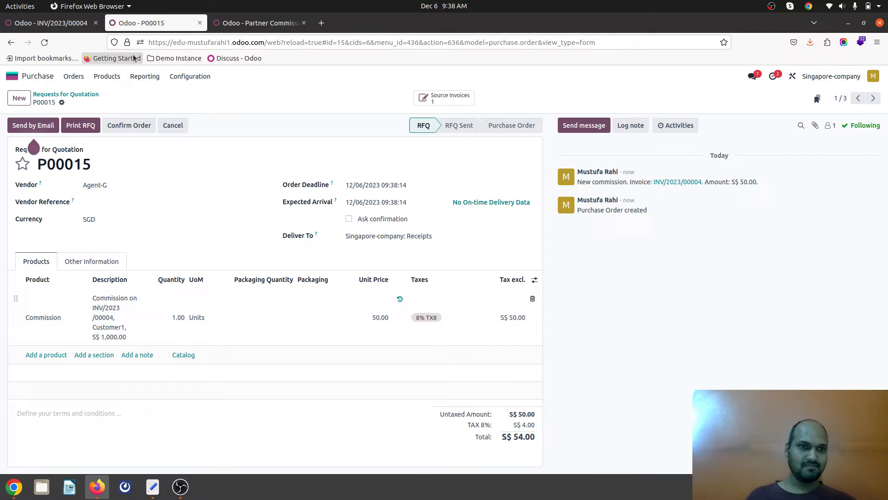
pyautogui.click(95, 23)
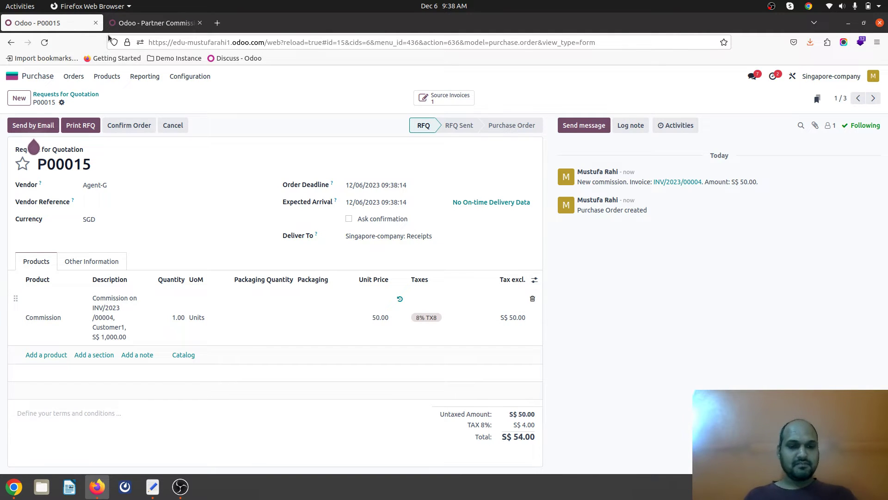
# Reopen the closed tab and start a quotation for new customer Customer2 referred by Agent-G.
pyautogui.hotkey('ctrl', 'shift', 't')
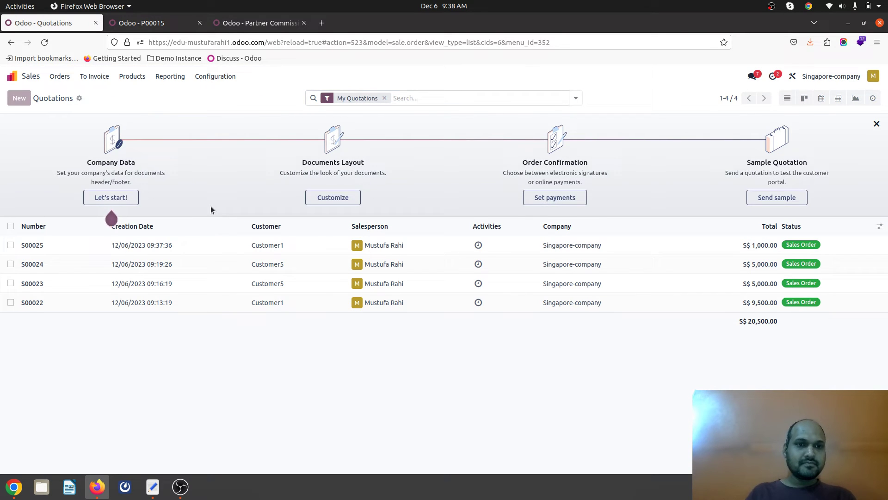
pyautogui.write('Customer2')
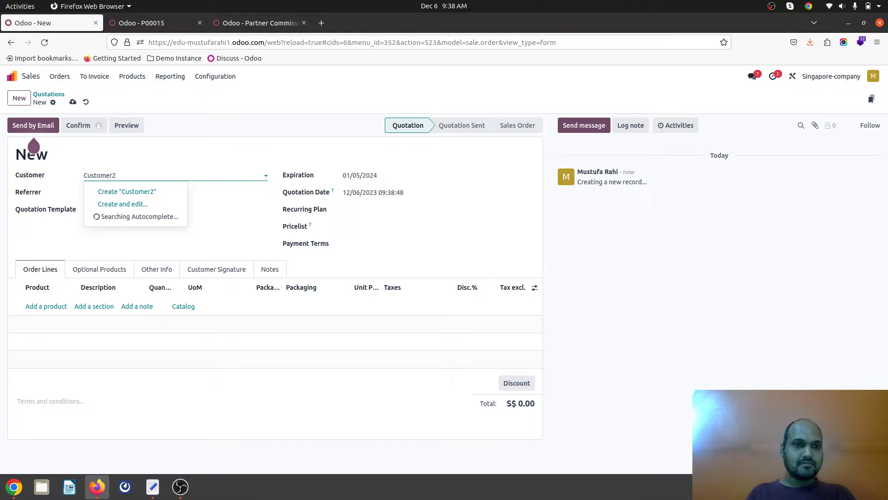
pyautogui.press('Return')
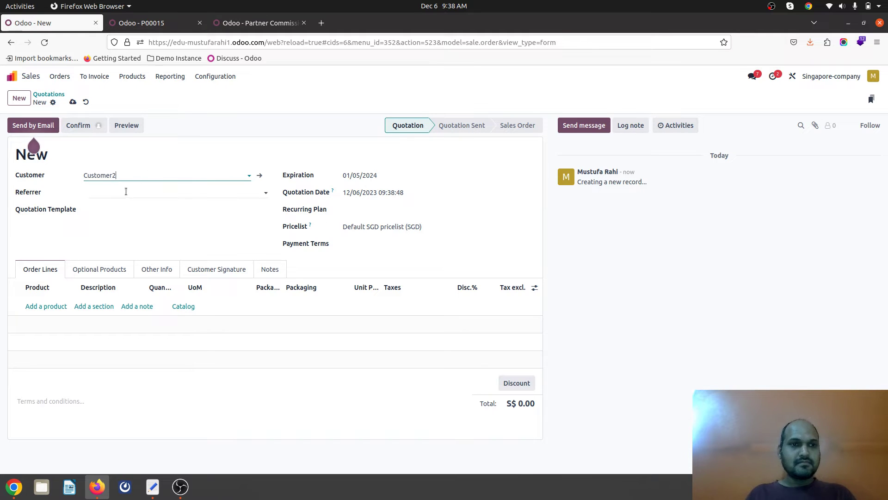
pyautogui.click(122, 195)
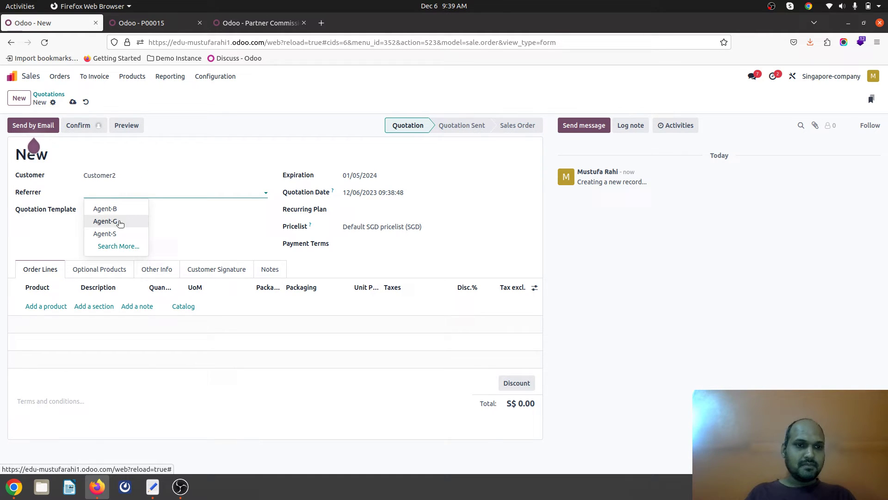
pyautogui.click(120, 222)
# Add a Furniture1 line at unit price 20,000, giving S$1,000 referrer commission.
pyautogui.click(56, 306)
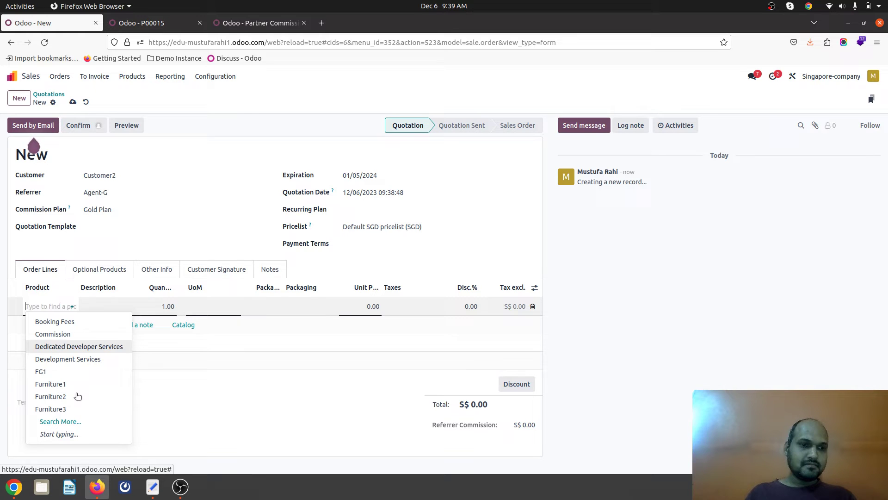
pyautogui.click(74, 385)
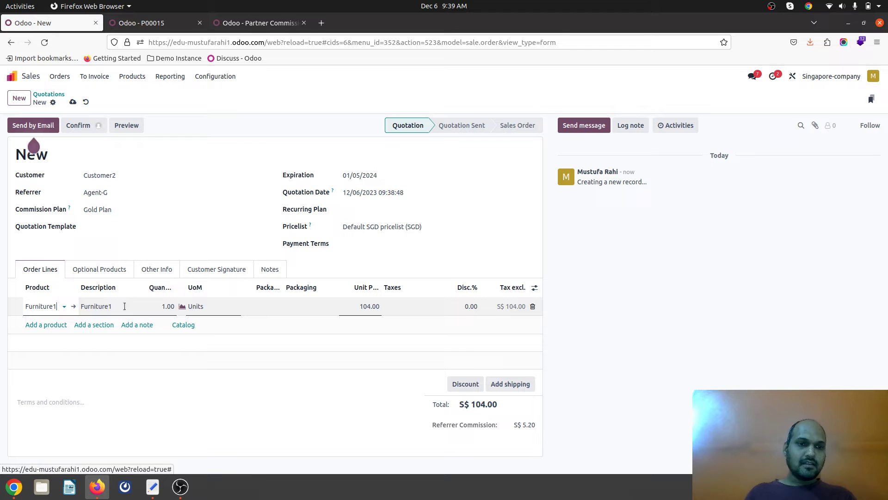
pyautogui.click(362, 303)
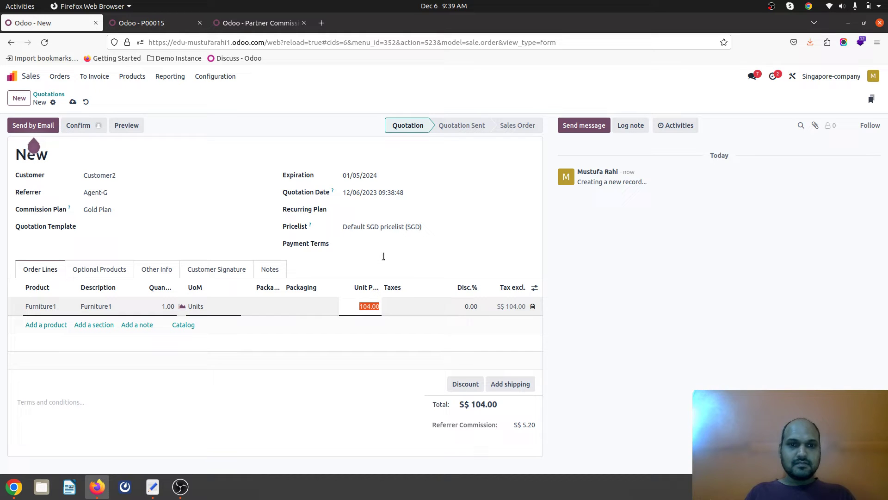
pyautogui.write('200')
pyautogui.click(366, 308)
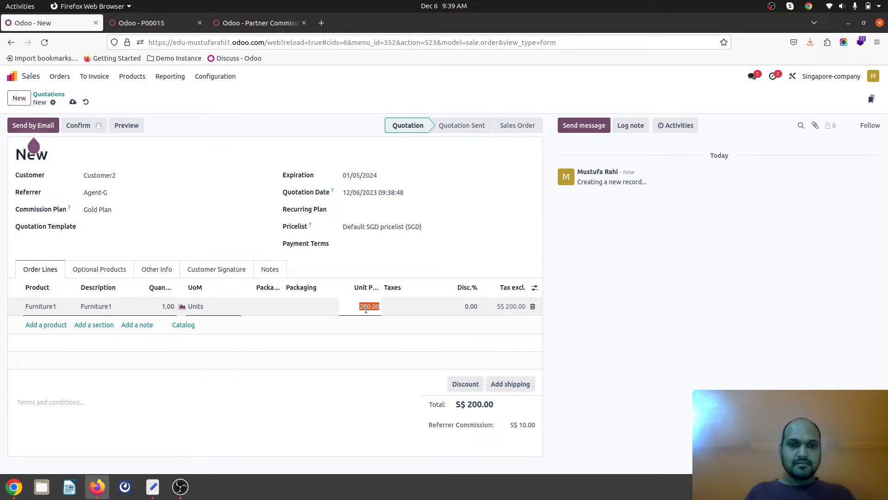
pyautogui.write('20000')
pyautogui.press('Tab')
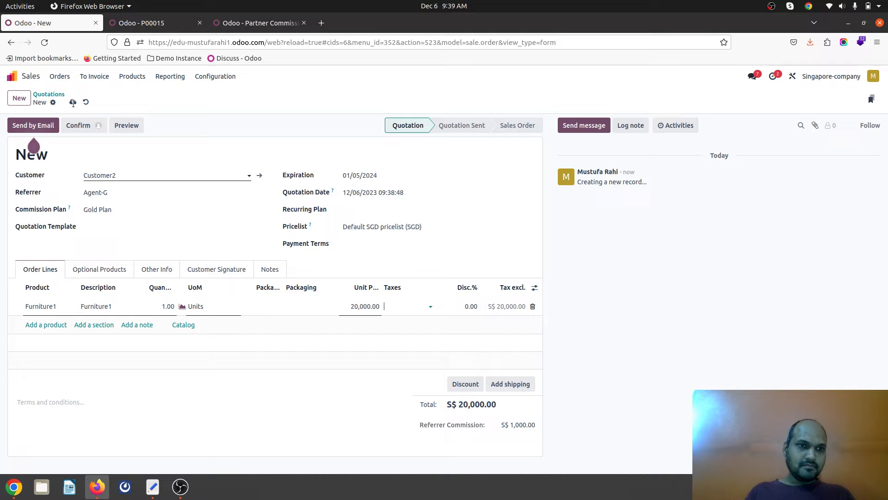
pyautogui.click(190, 143)
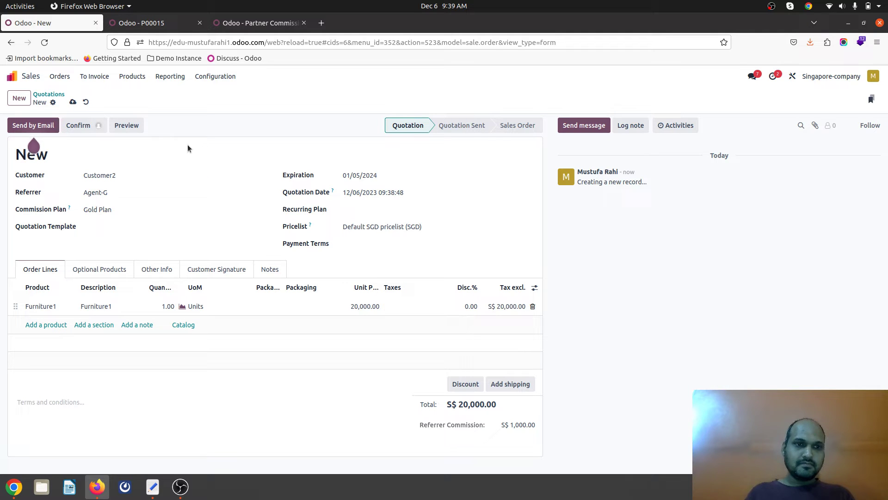
# Confirm order S00026, then create and post its regular invoice INV/2023/00005.
pyautogui.click(73, 102)
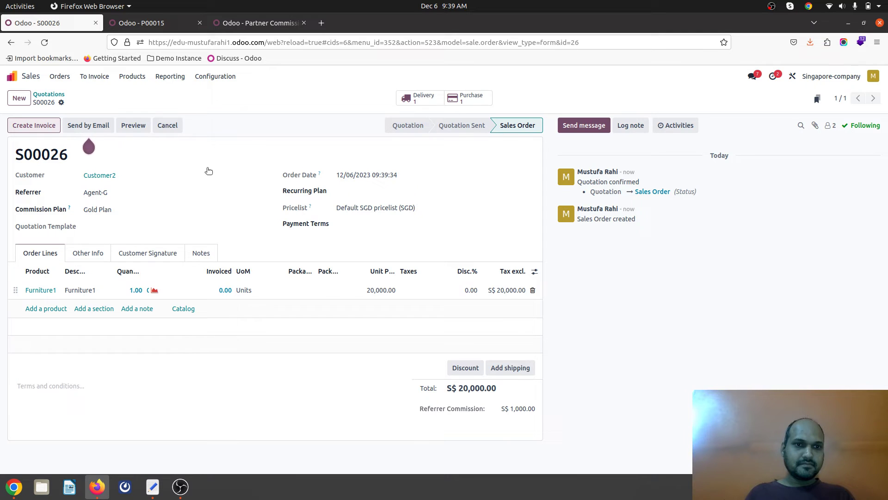
pyautogui.hotkey('alt', 'q')
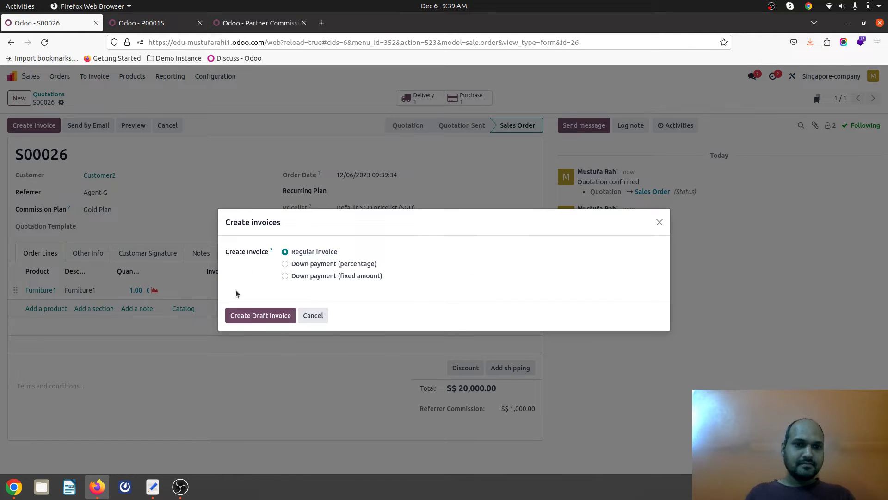
pyautogui.click(259, 317)
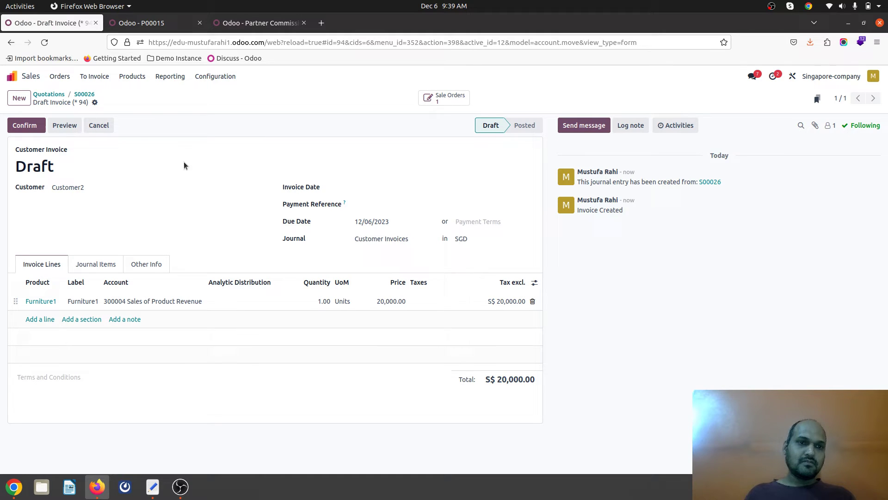
pyautogui.click(26, 125)
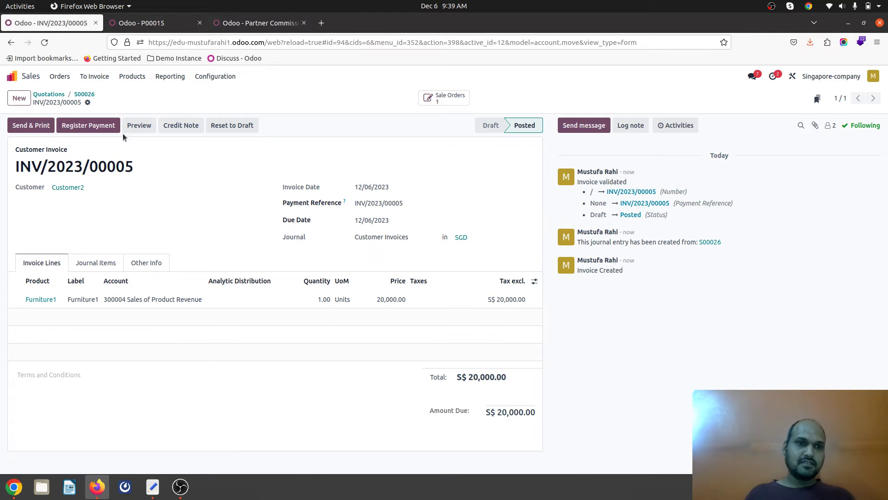
# Register a S$10,000 partial payment on the invoice, leaving S$10,000 due.
pyautogui.click(104, 129)
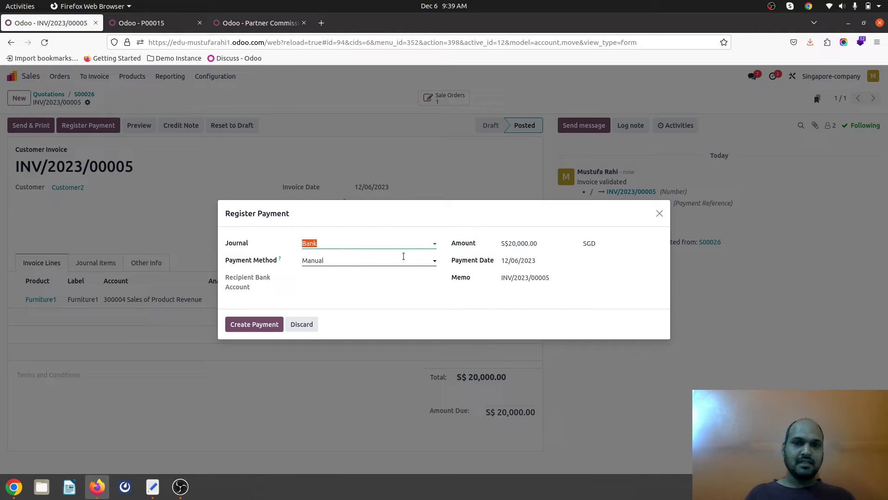
pyautogui.click(530, 248)
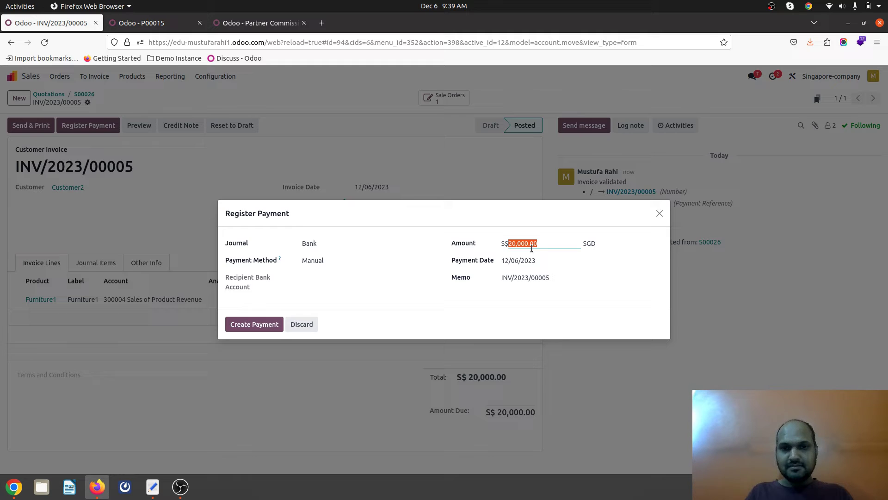
pyautogui.write('100')
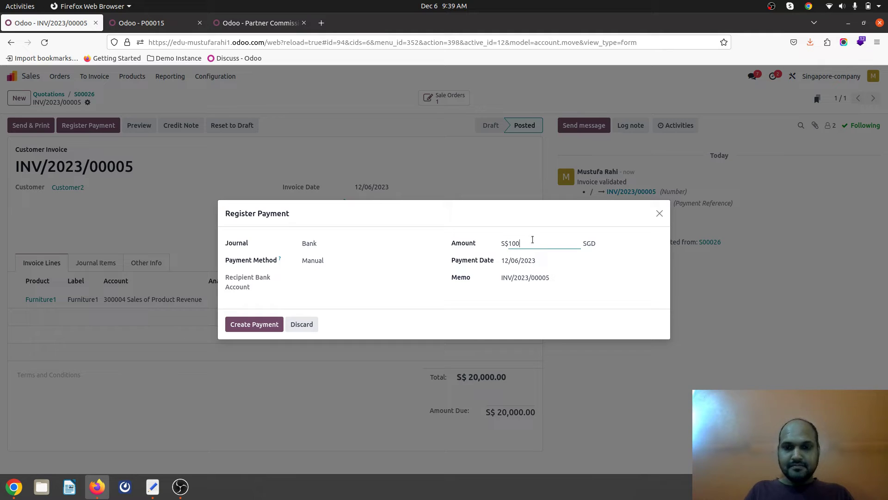
pyautogui.click(404, 316)
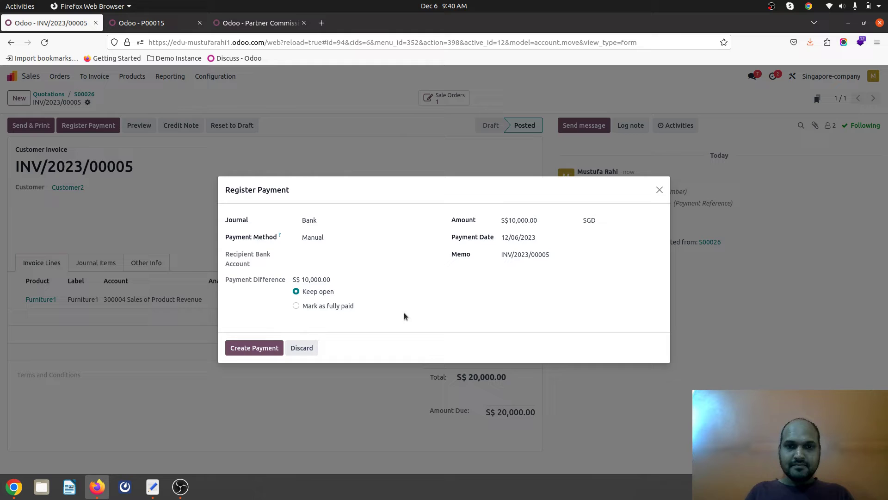
pyautogui.click(259, 350)
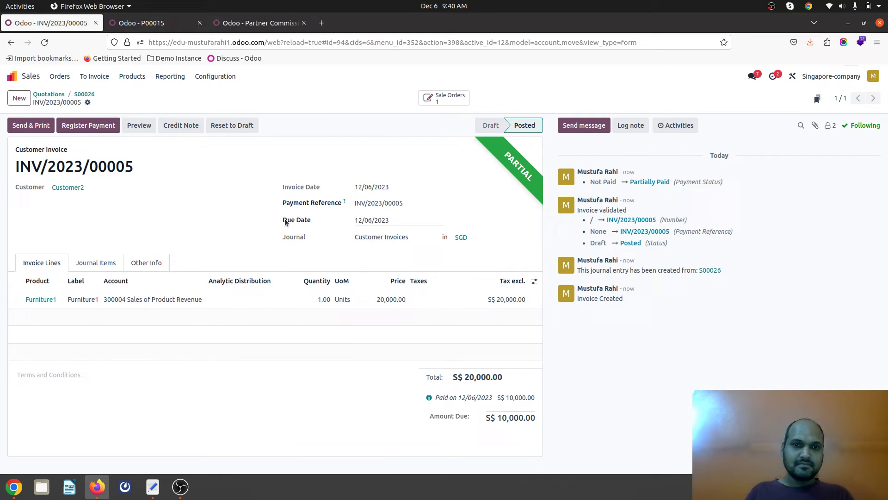
# Review commission RFQ P00015 and RFQ P00016 sourced from S00026.
pyautogui.click(141, 22)
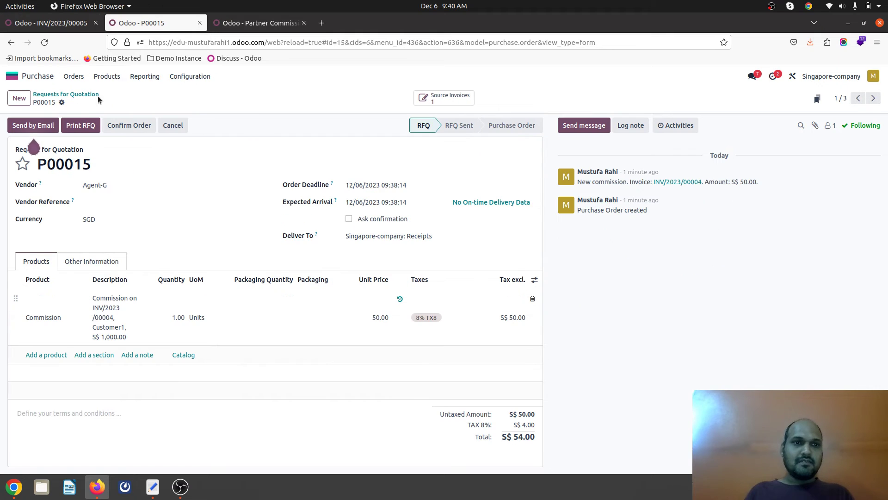
pyautogui.click(76, 94)
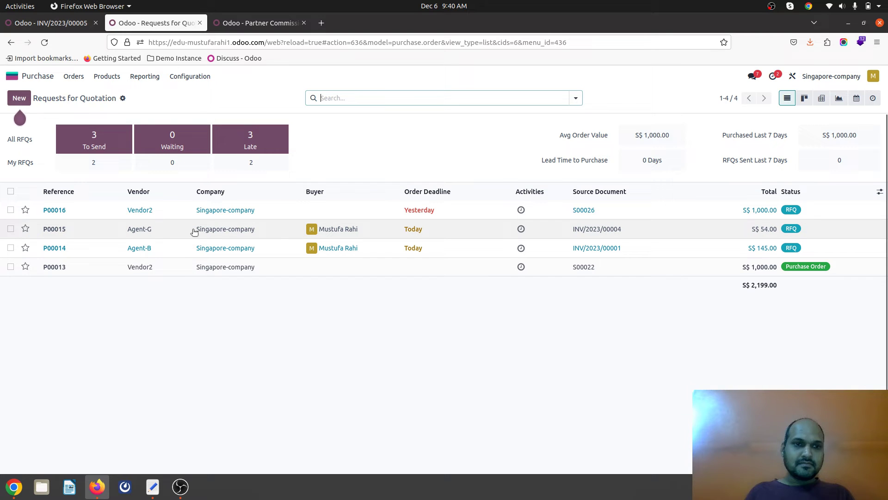
pyautogui.click(193, 231)
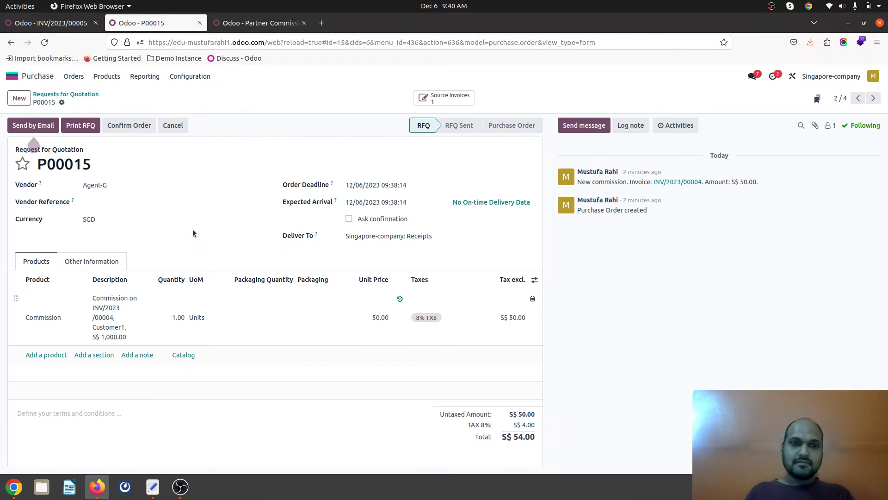
pyautogui.click(69, 94)
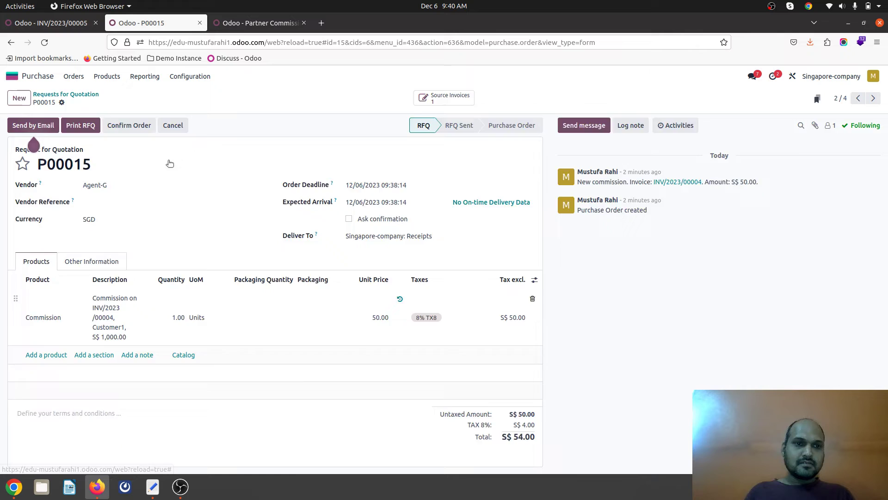
pyautogui.click(149, 210)
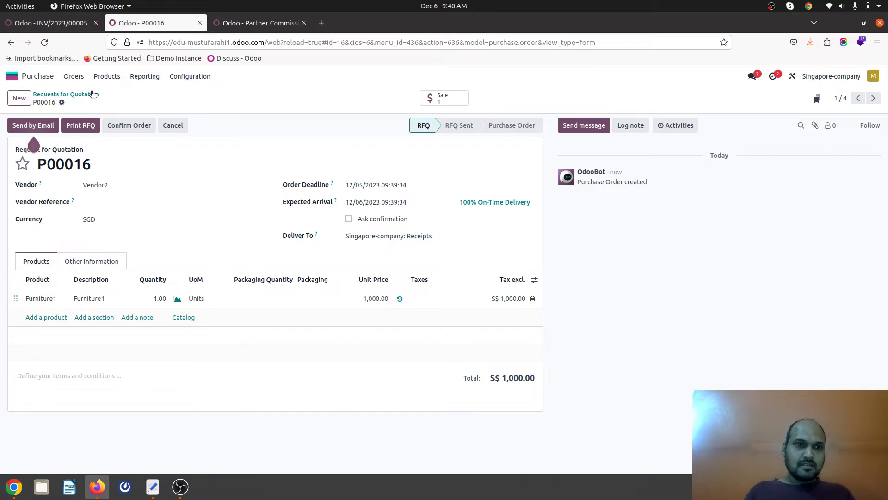
pyautogui.click(66, 95)
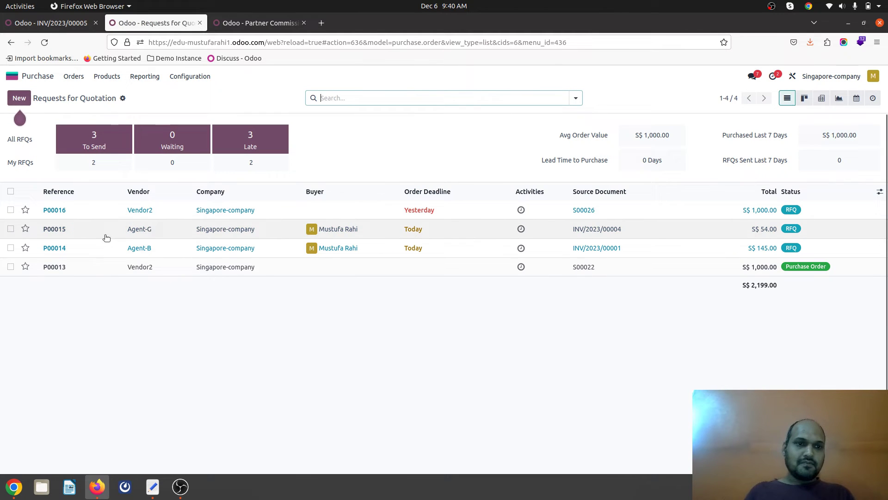
# Check the invoice's sales order S00026, then manually run the Partner Commission scheduled action.
pyautogui.click(236, 24)
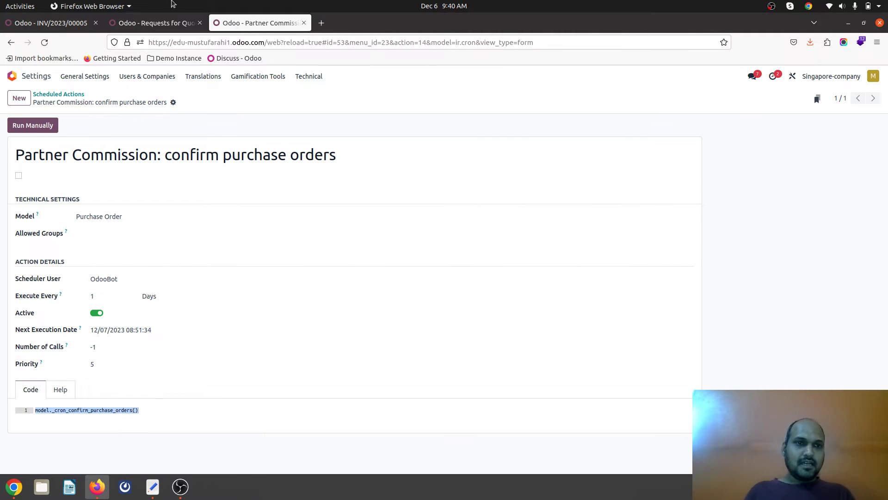
pyautogui.click(51, 23)
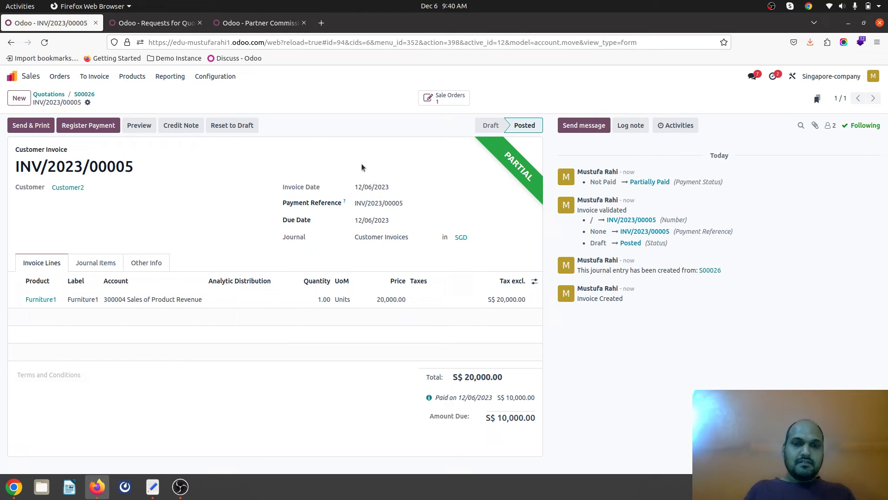
pyautogui.click(84, 95)
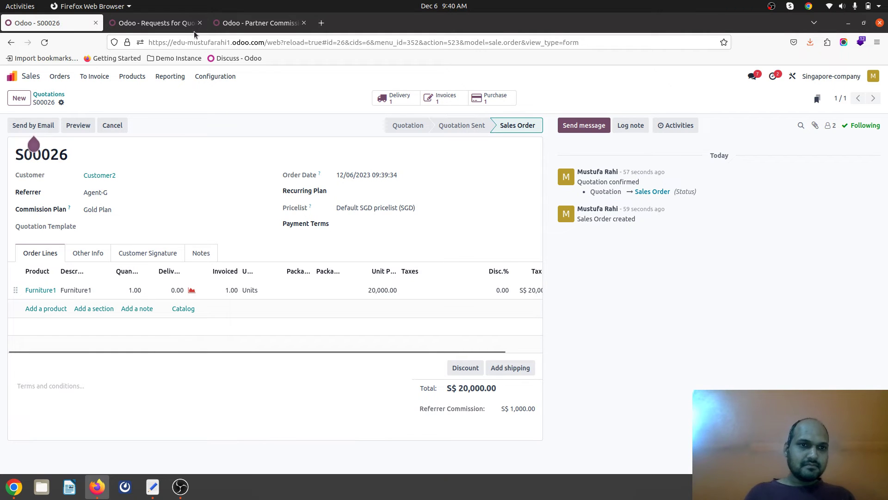
pyautogui.click(155, 22)
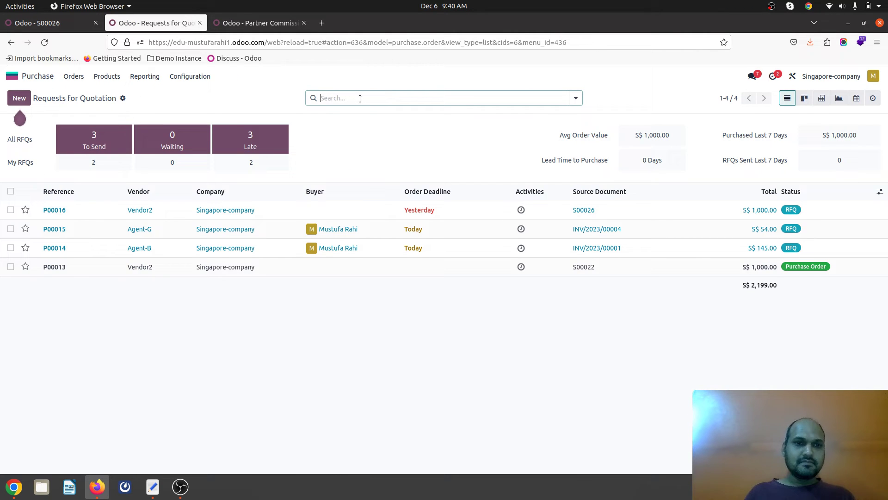
pyautogui.click(259, 22)
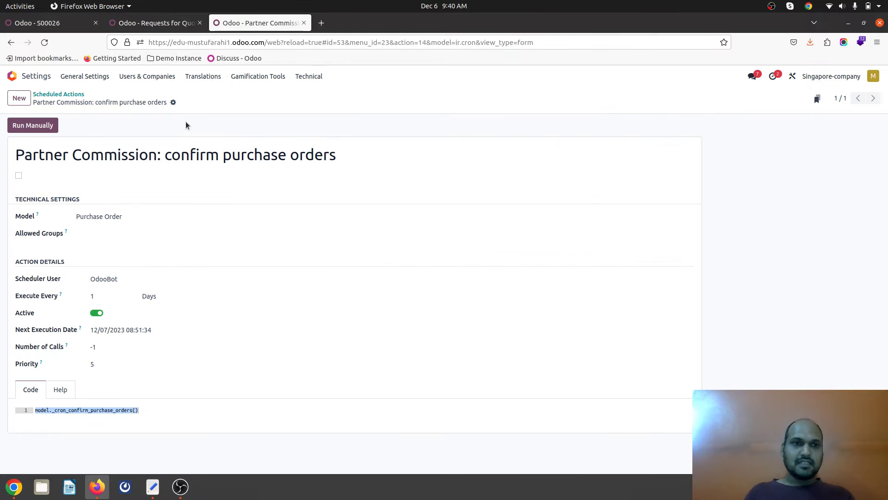
pyautogui.click(56, 126)
# Reload the Requests for Quotation list and recheck P00015 for a new commission.
pyautogui.click(155, 22)
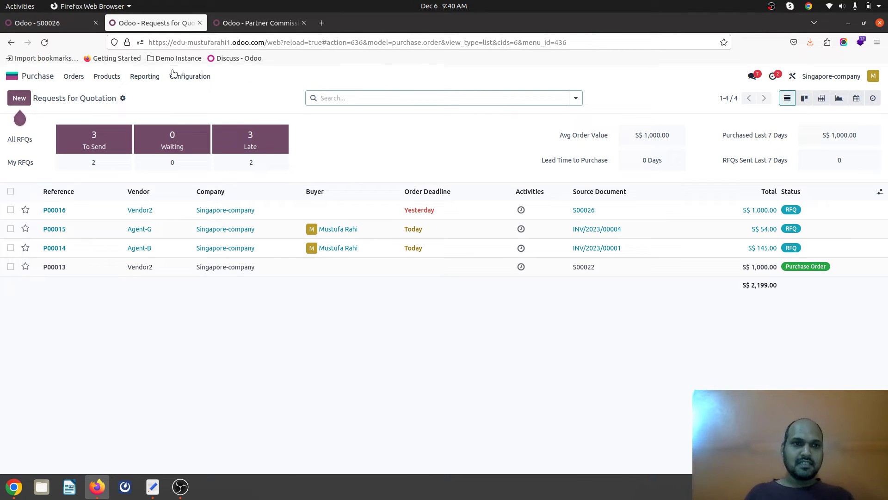
pyautogui.click(73, 76)
pyautogui.click(77, 94)
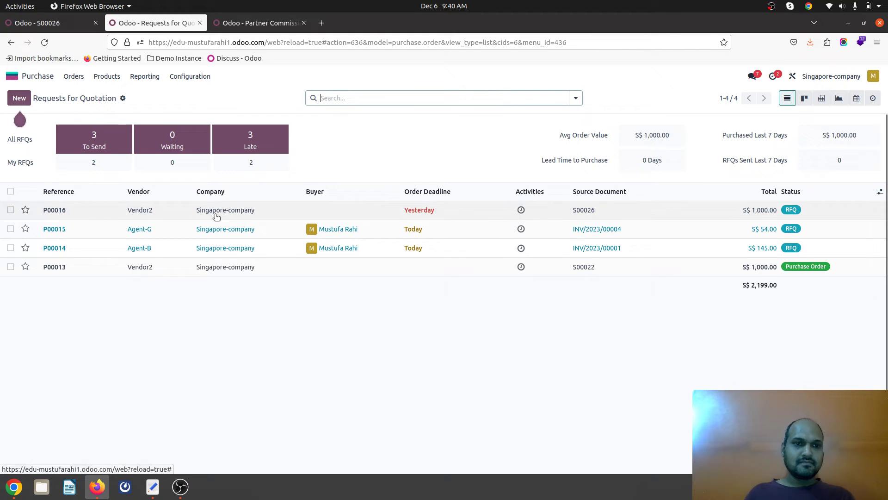
pyautogui.click(182, 233)
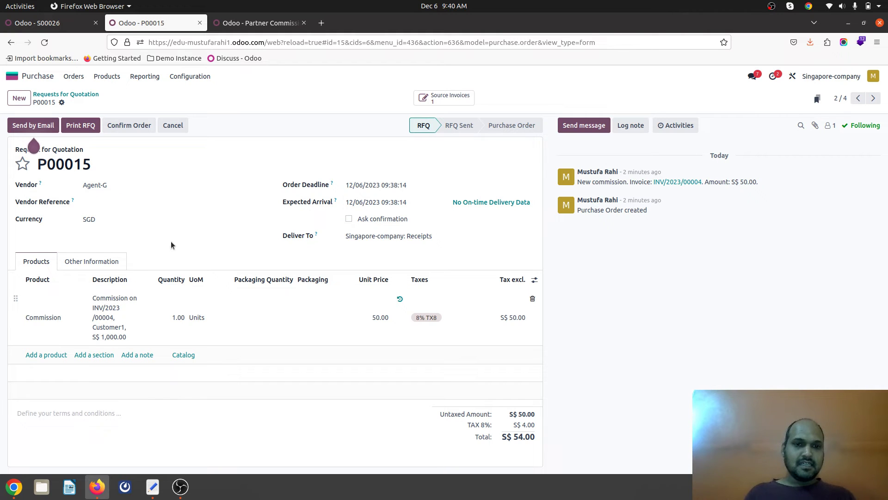
pyautogui.click(65, 95)
pyautogui.click(257, 23)
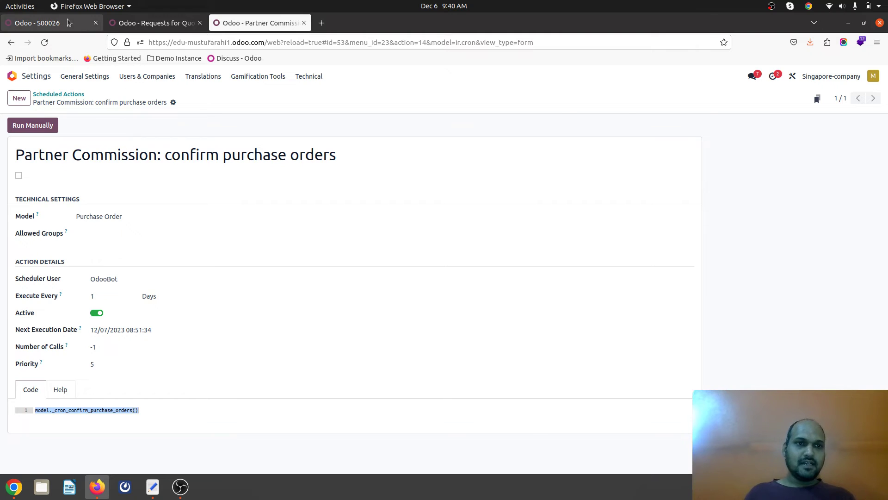
# Pay the remaining S$10,000 on INV/2023/00005, then bring up the RFQ list.
pyautogui.click(39, 23)
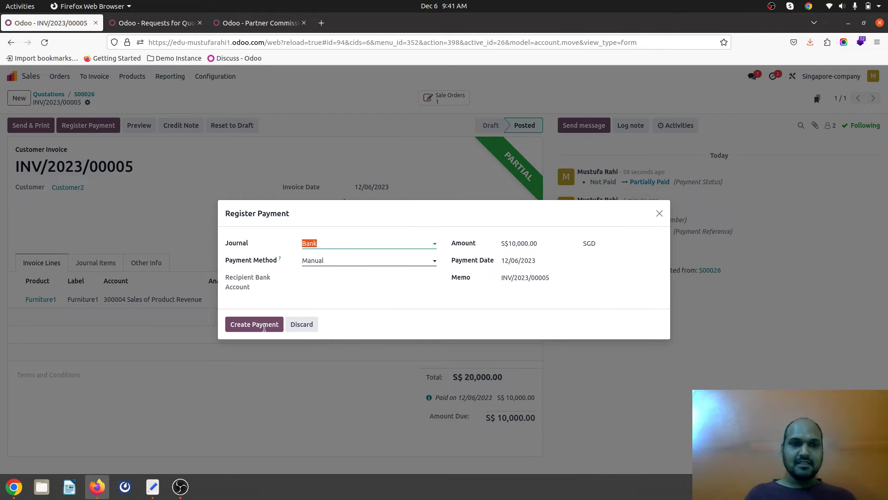
pyautogui.click(254, 326)
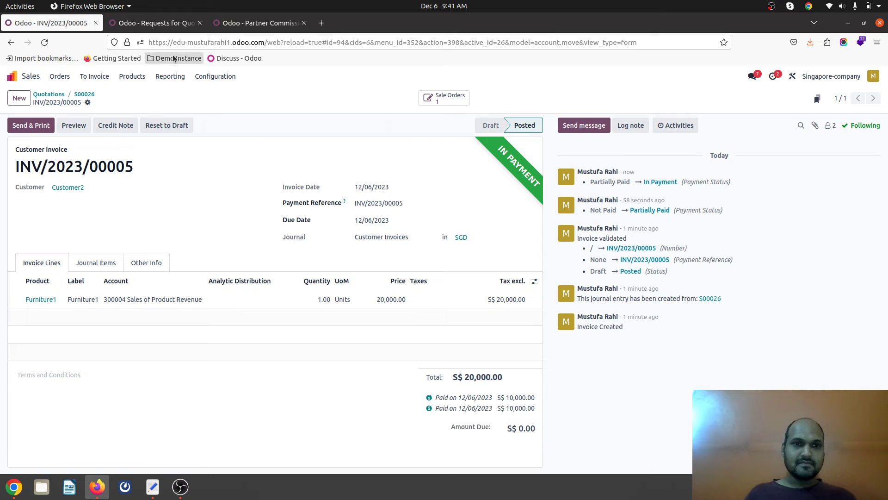
pyautogui.click(252, 23)
pyautogui.click(171, 24)
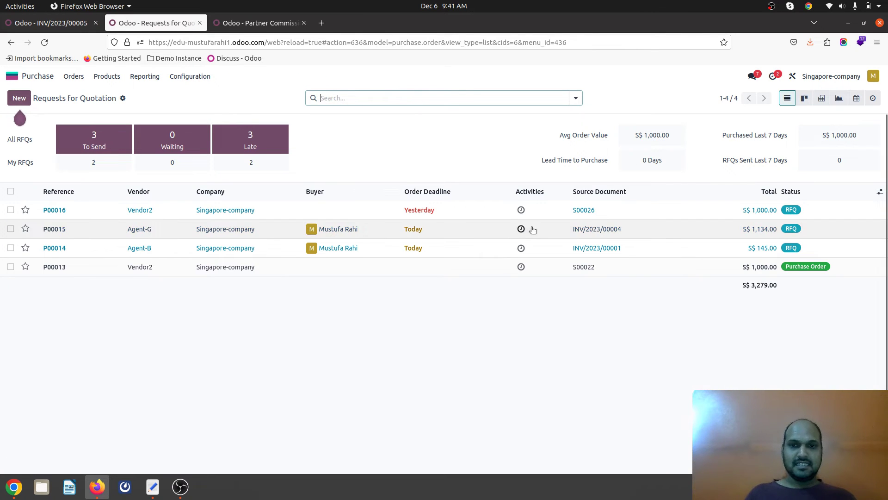
# Open Agent-G's RFQ P00015 showing the new 1,000.00 commission line.
pyautogui.click(227, 230)
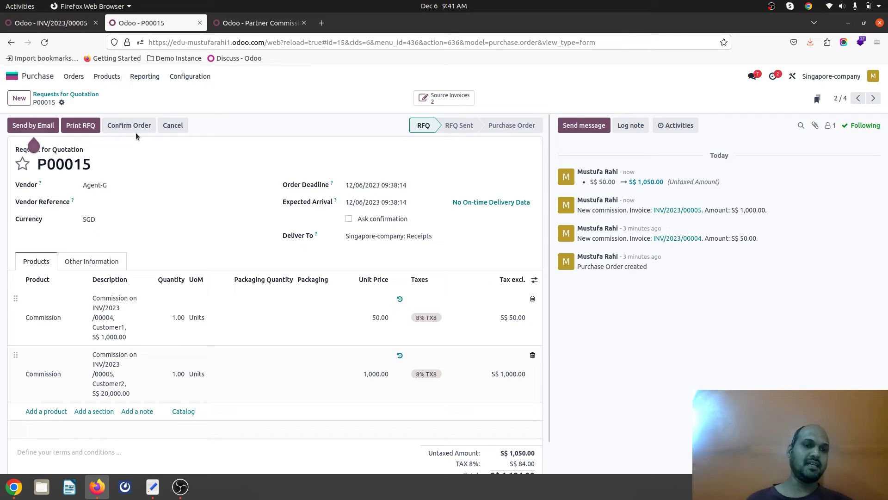
# Confirm P00015, create draft bill BILL/2023/12/0001, and inspect its 401005 expense account.
pyautogui.click(127, 125)
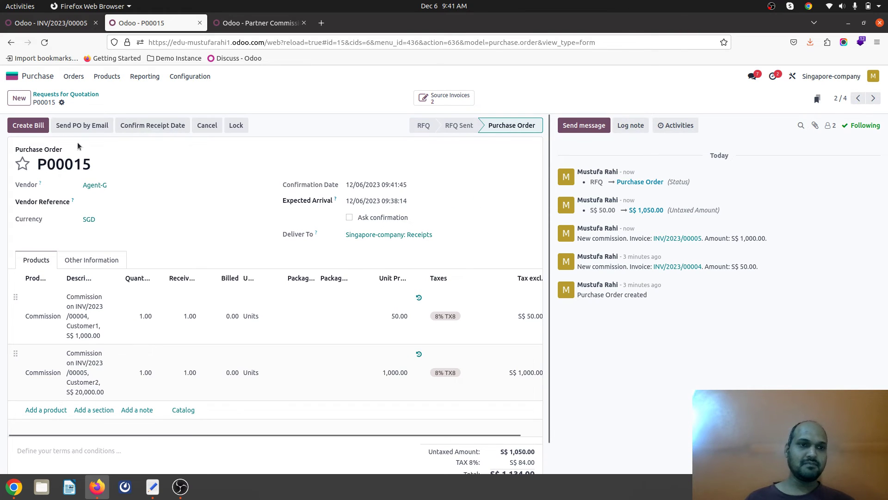
pyautogui.click(39, 128)
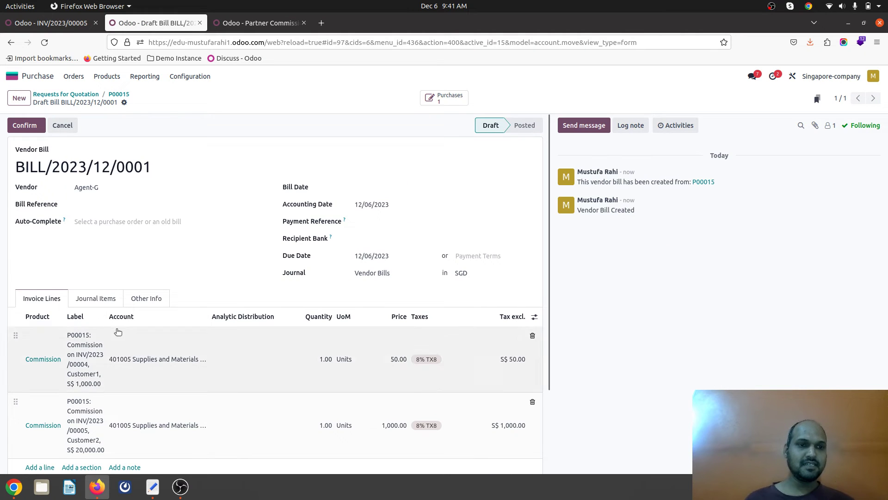
pyautogui.click(98, 300)
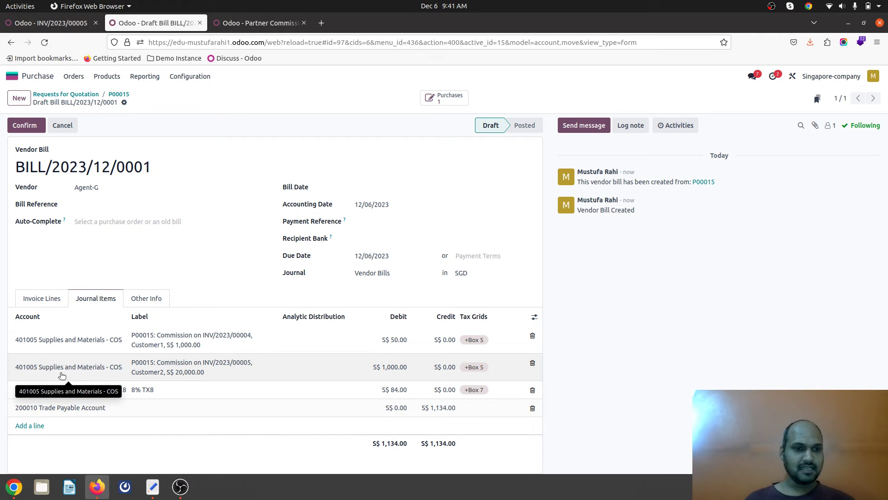
pyautogui.click(93, 341)
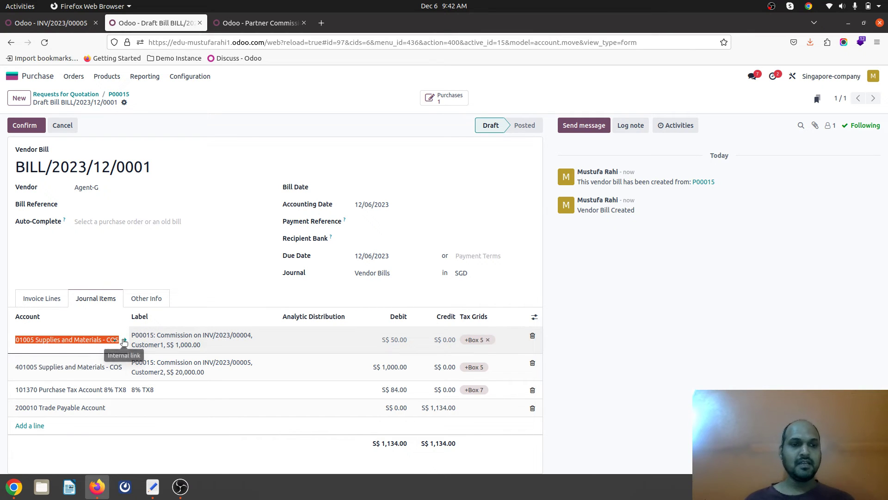
pyautogui.click(124, 340)
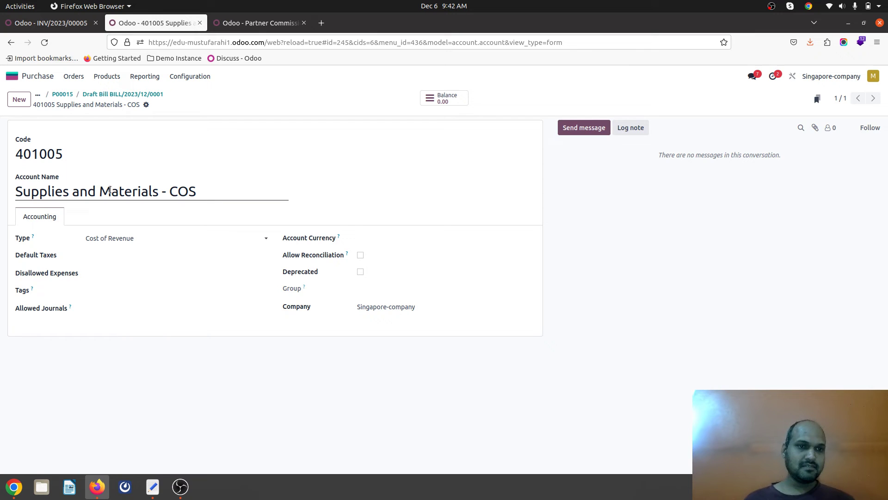
pyautogui.click(124, 95)
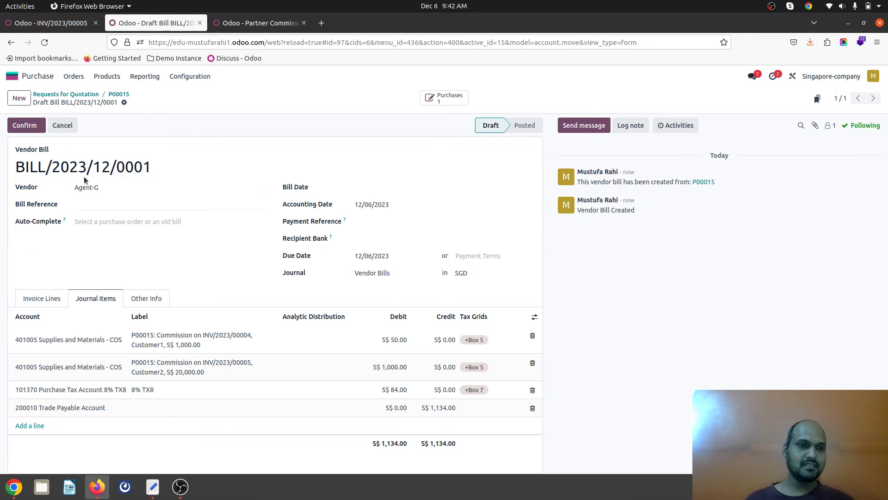
# Go back through P00015 and the Requests for Quotation list to the apps home screen.
pyautogui.click(116, 95)
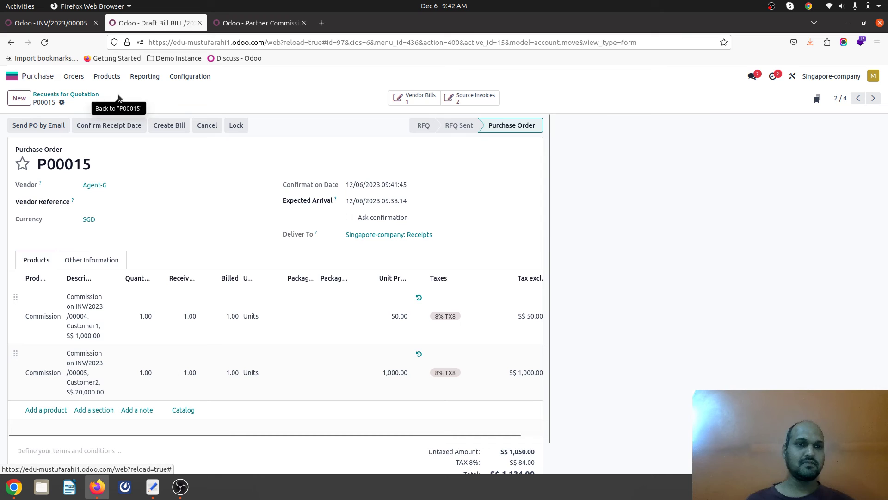
pyautogui.click(74, 94)
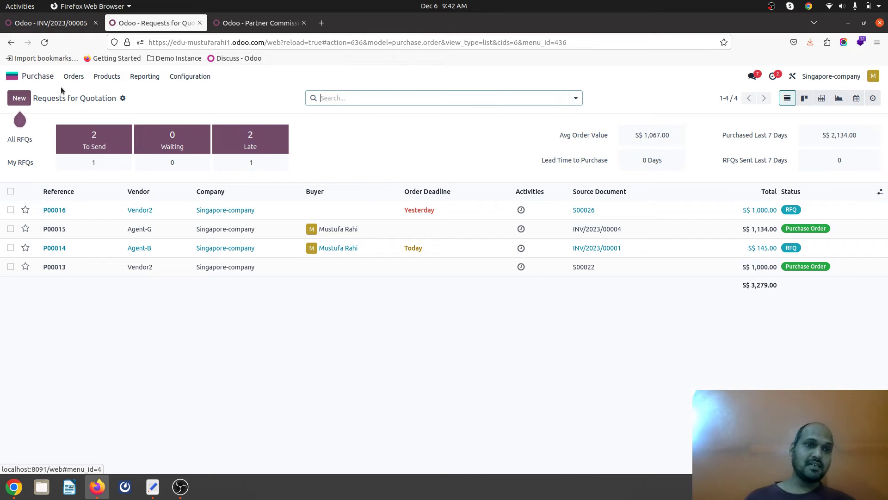
pyautogui.click(31, 76)
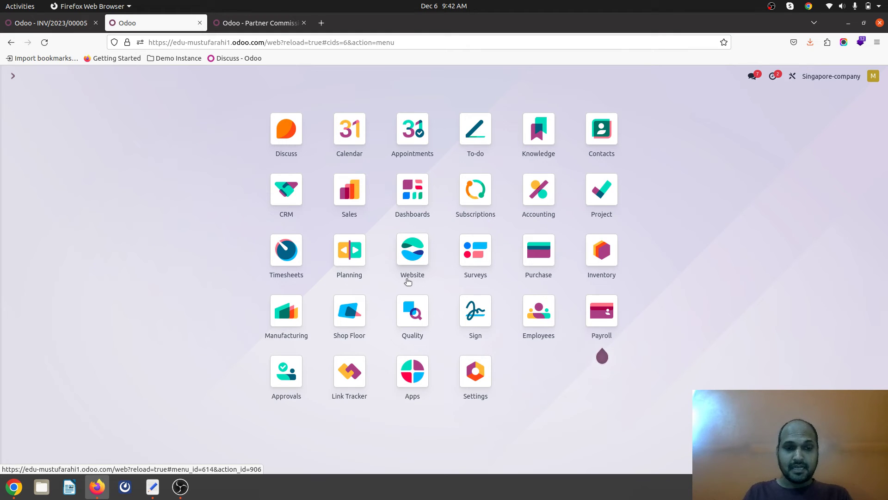
# In Employees, create and save a new employee named Emp1-G.
pyautogui.write('empl')
pyautogui.press('Return')
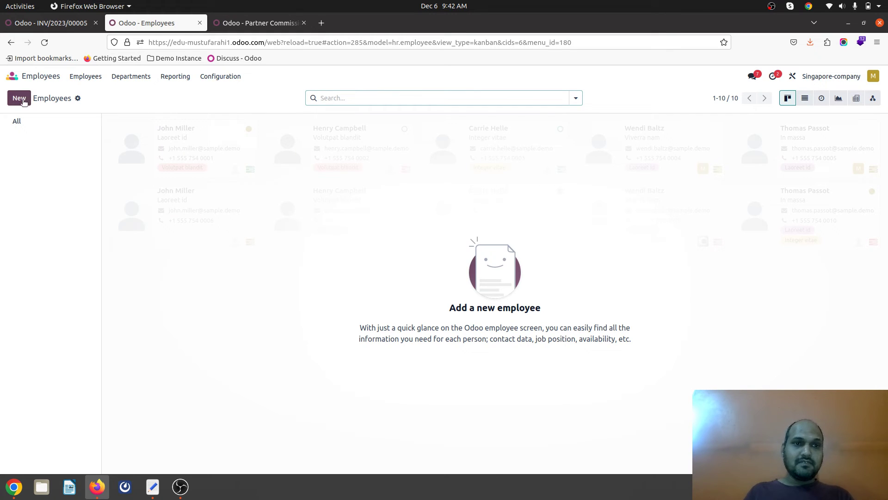
pyautogui.click(18, 98)
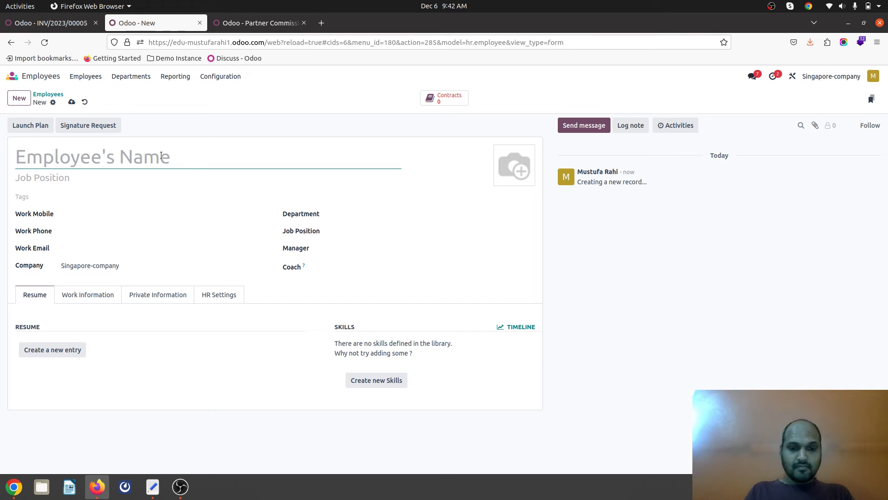
pyautogui.write('Emp1')
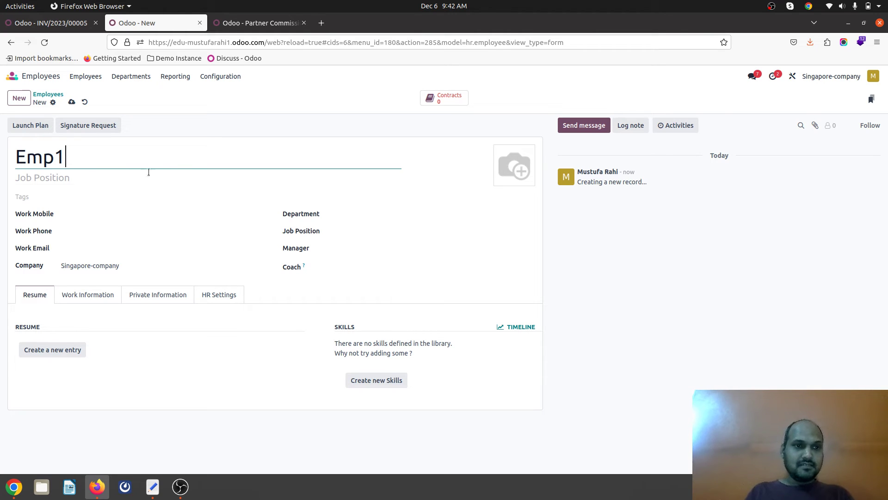
pyautogui.write('-G')
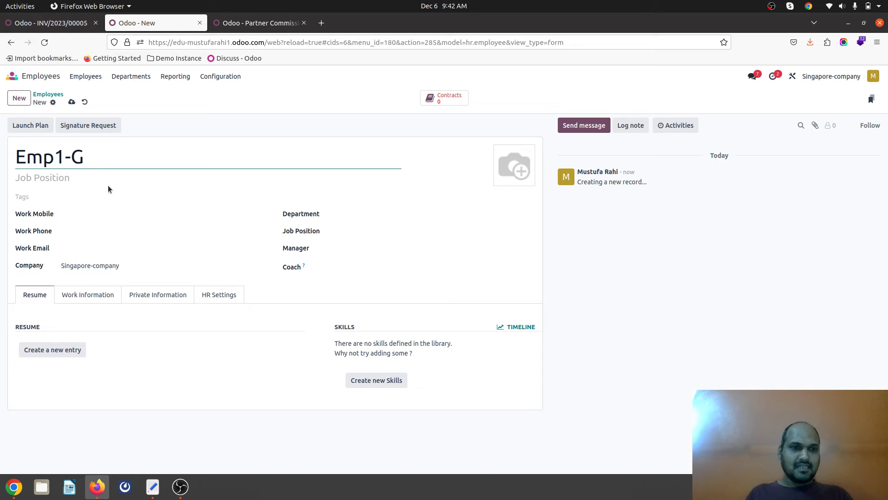
pyautogui.click(71, 102)
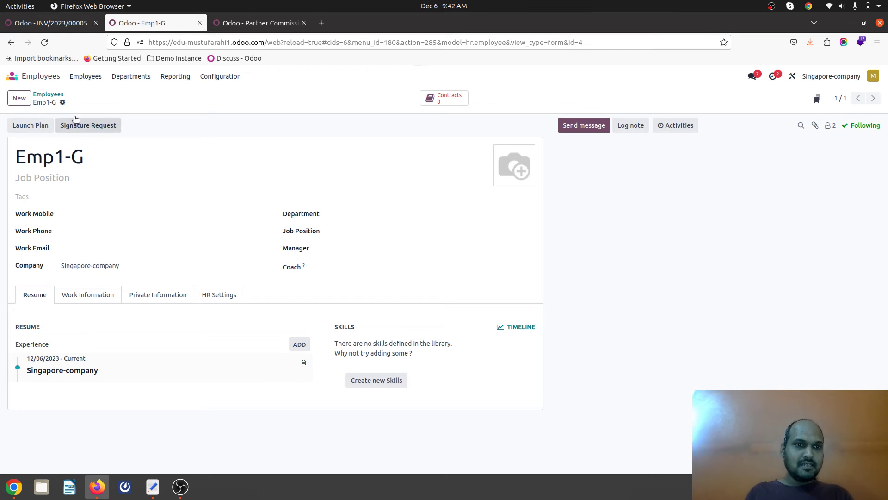
# Review Emp1-G's HR settings, private information, work information and resume tabs.
pyautogui.click(209, 298)
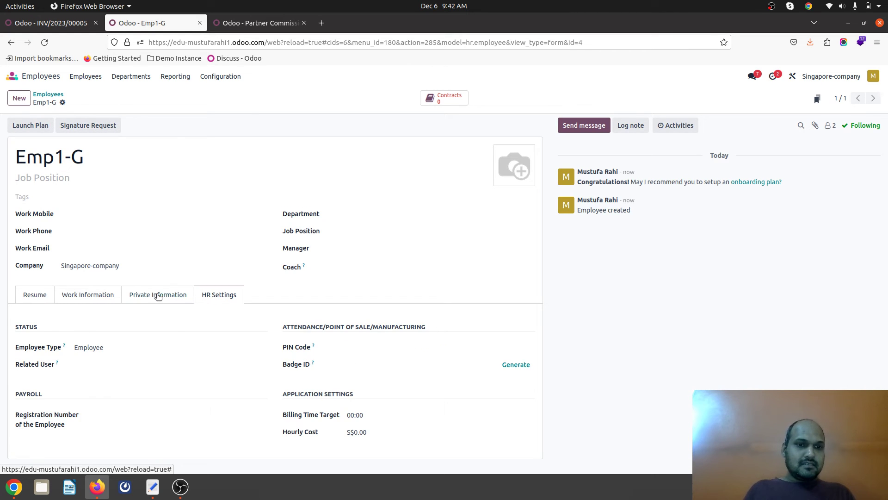
pyautogui.click(158, 296)
pyautogui.click(83, 299)
pyautogui.click(34, 298)
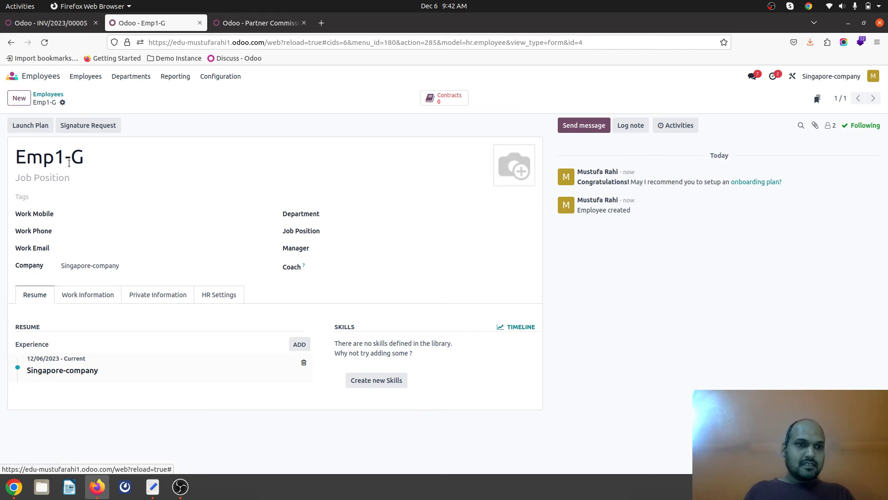
# In Contacts, set Emp1-G's Partner Level to Gold, giving it the Gold Plan, and save.
pyautogui.click(44, 96)
pyautogui.click(12, 76)
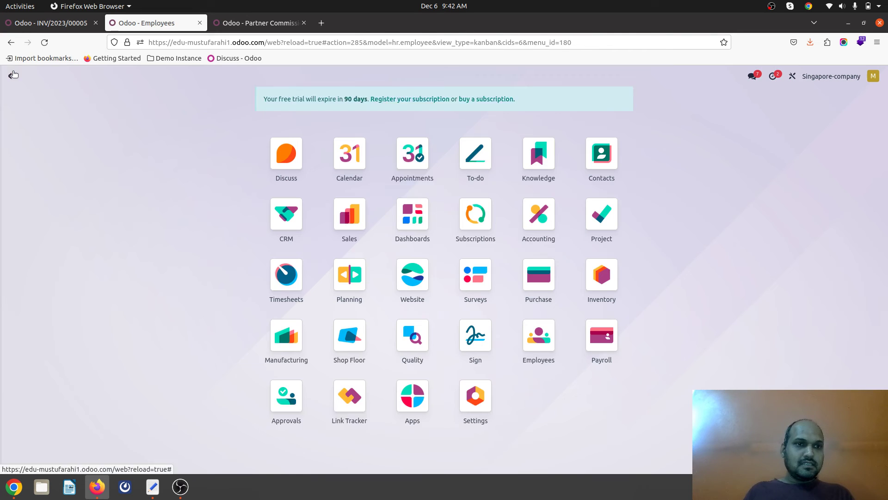
pyautogui.write('cont')
pyautogui.press('Return')
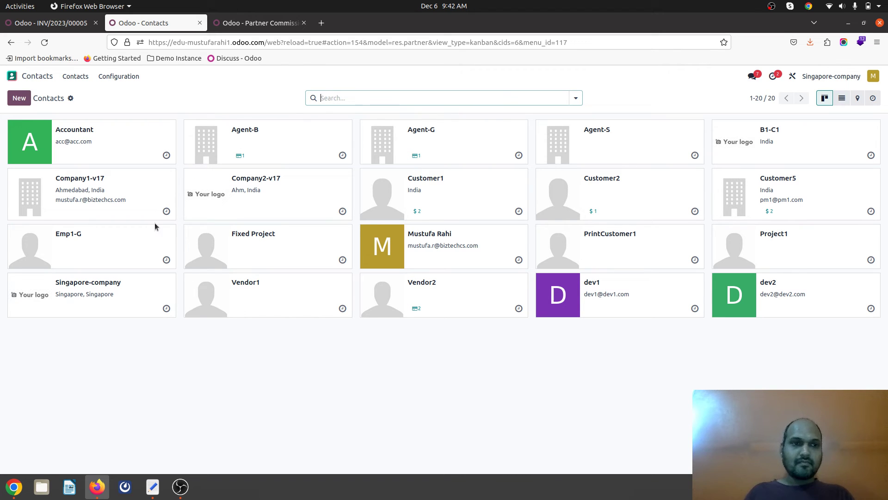
pyautogui.click(116, 251)
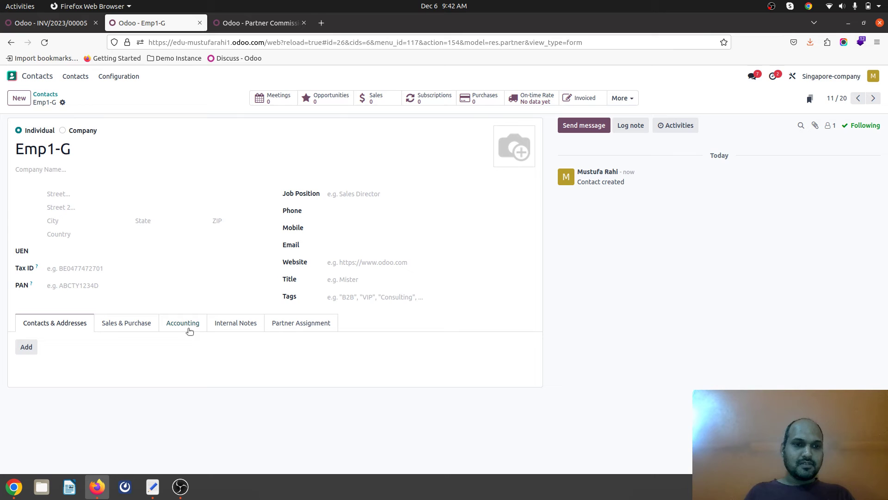
pyautogui.click(278, 324)
pyautogui.click(148, 377)
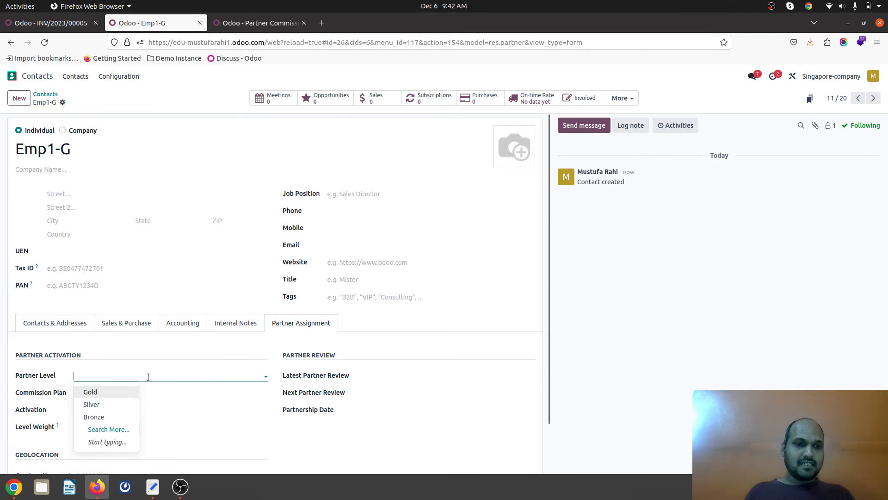
pyautogui.click(90, 392)
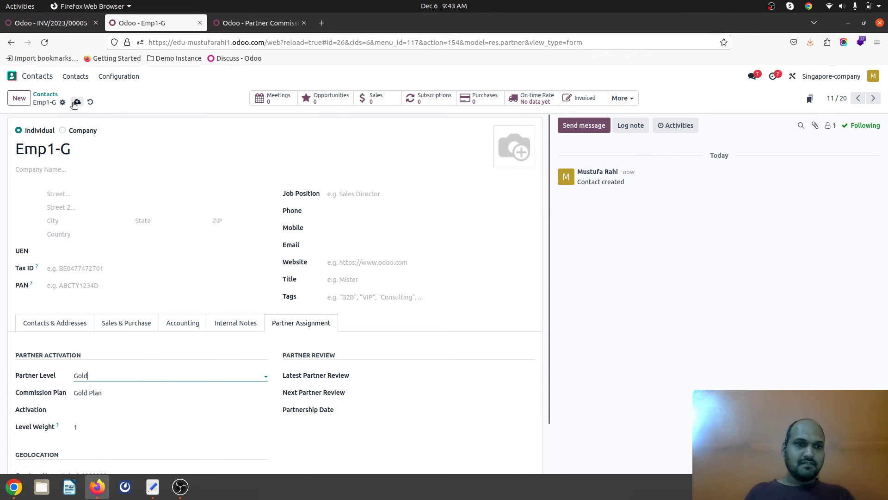
pyautogui.hotkey('alt', 's')
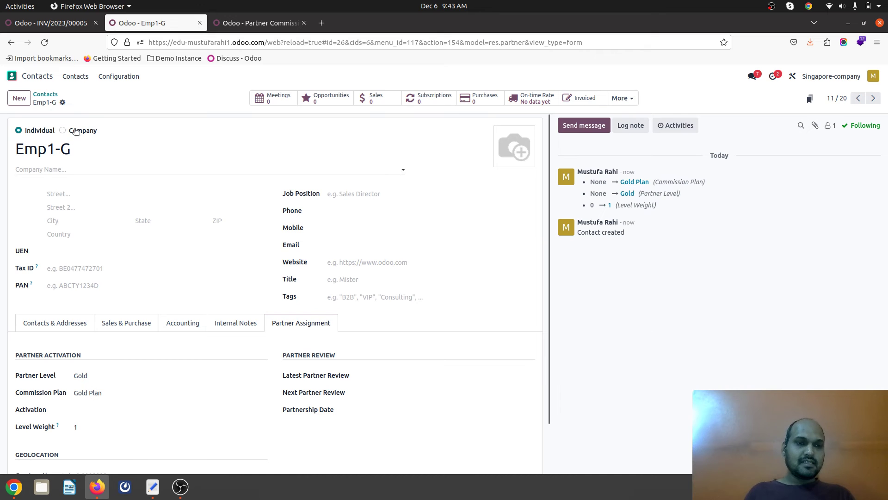
# In Settings, create and save a new user named emp1 with its e-mail address.
pyautogui.click(11, 75)
pyautogui.write('sett')
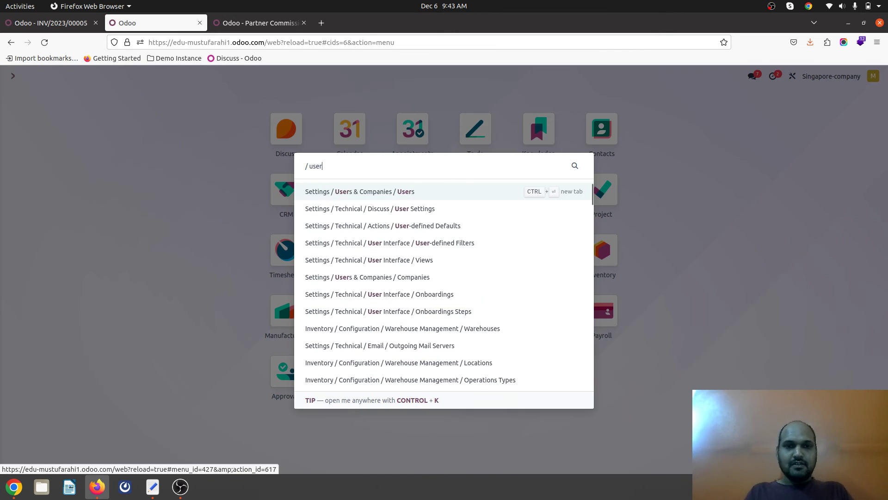
pyautogui.press('Return')
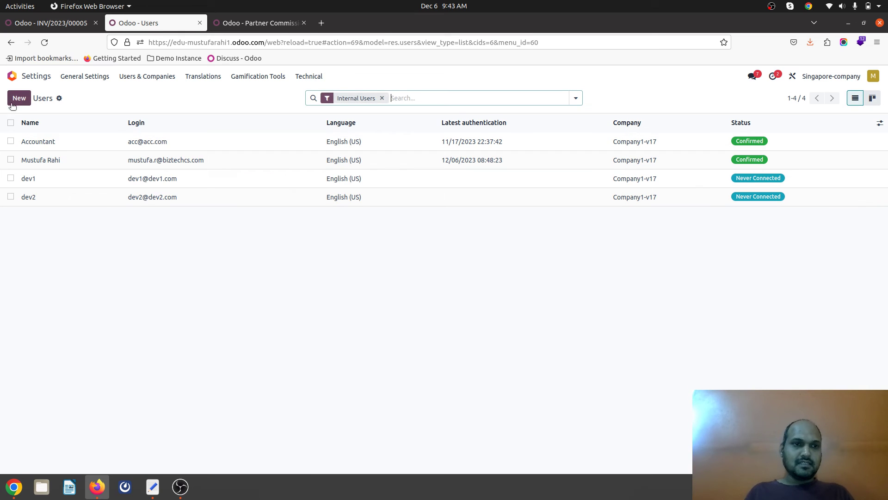
pyautogui.hotkey('alt', 'c')
pyautogui.write('emp')
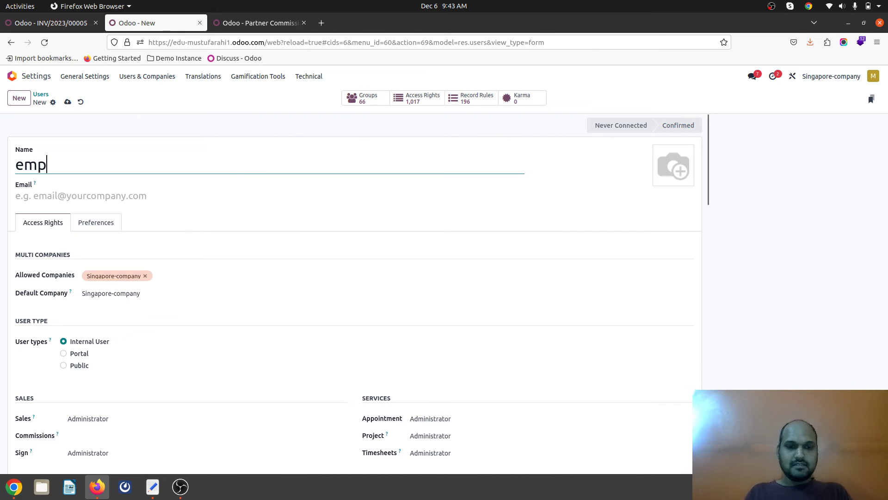
pyautogui.press('Tab')
pyautogui.write('1')
pyautogui.hotkey('shift', 'Tab')
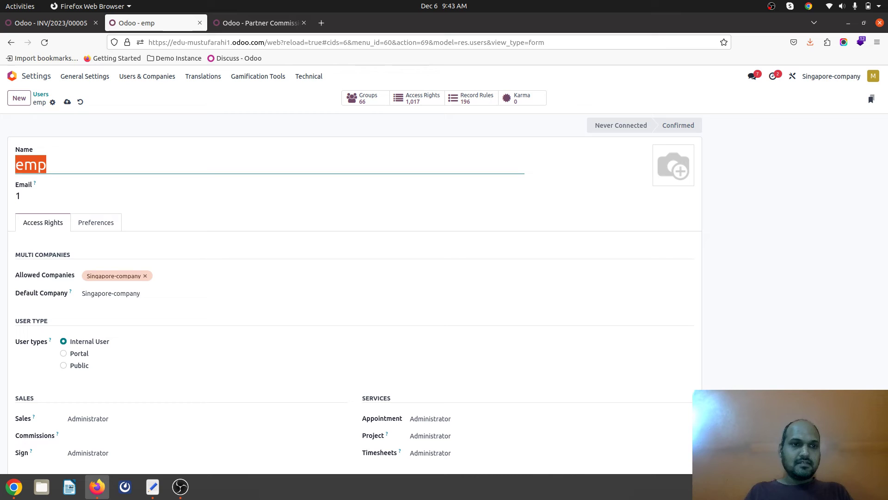
pyautogui.press('End')
pyautogui.write('1')
pyautogui.press('Tab')
pyautogui.write('em')
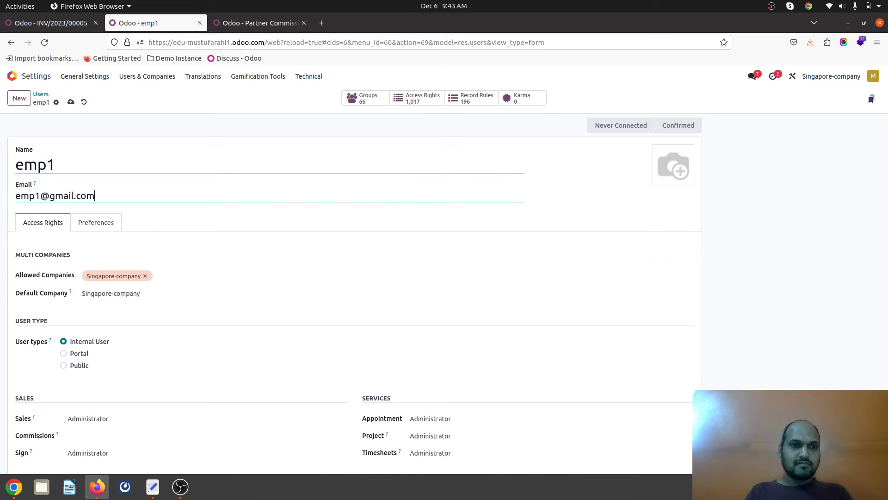
pyautogui.click(71, 102)
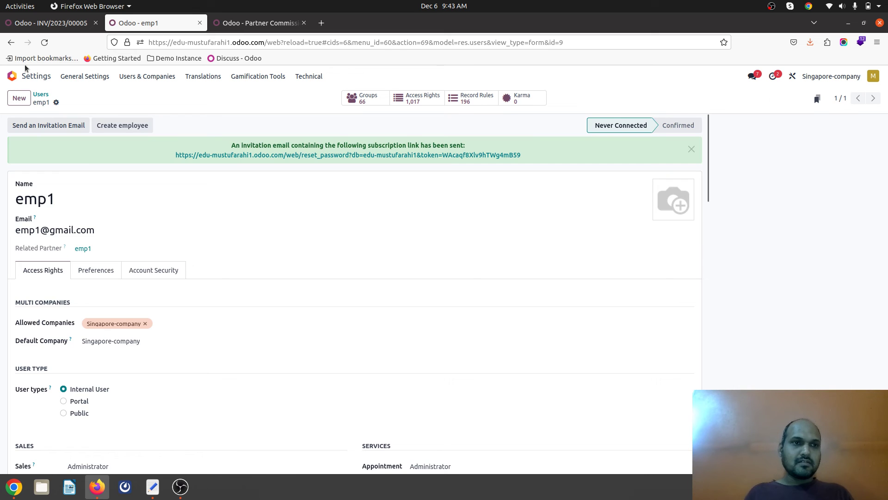
pyautogui.click(12, 76)
# Set employee Emp1-G's Related User to emp1 in HR Settings and save.
pyautogui.write('em')
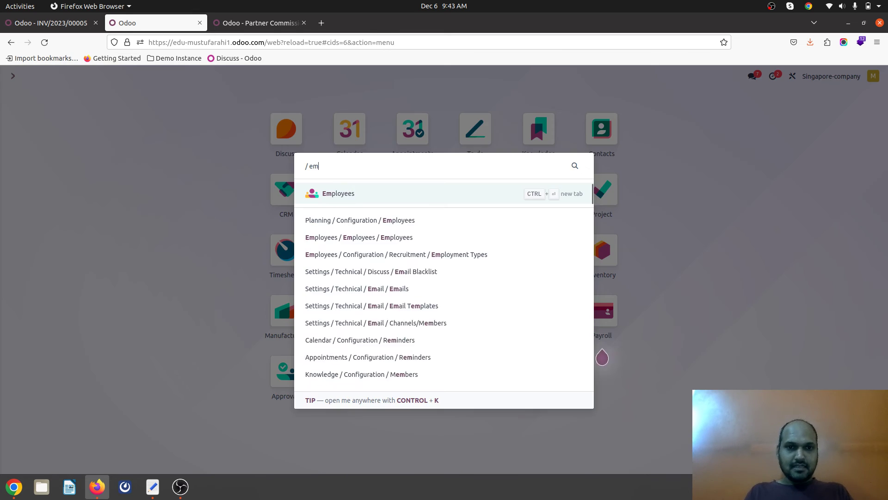
pyautogui.press('Return')
pyautogui.click(188, 154)
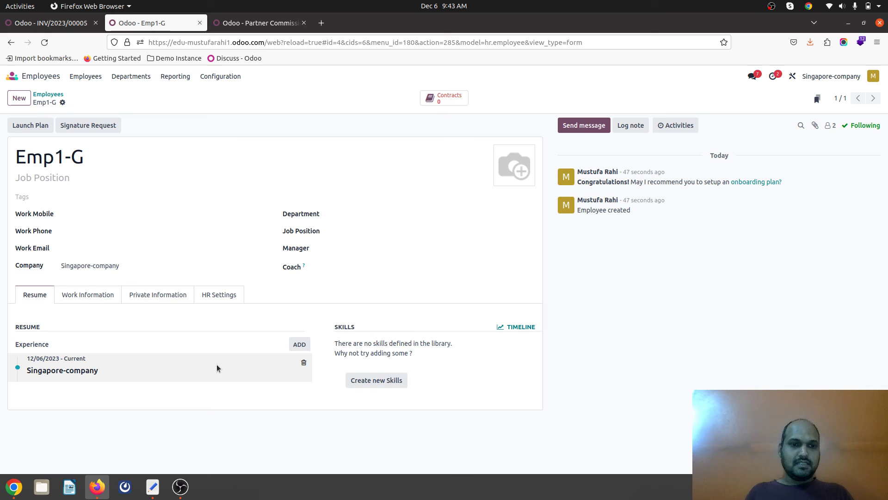
pyautogui.click(227, 296)
pyautogui.click(132, 363)
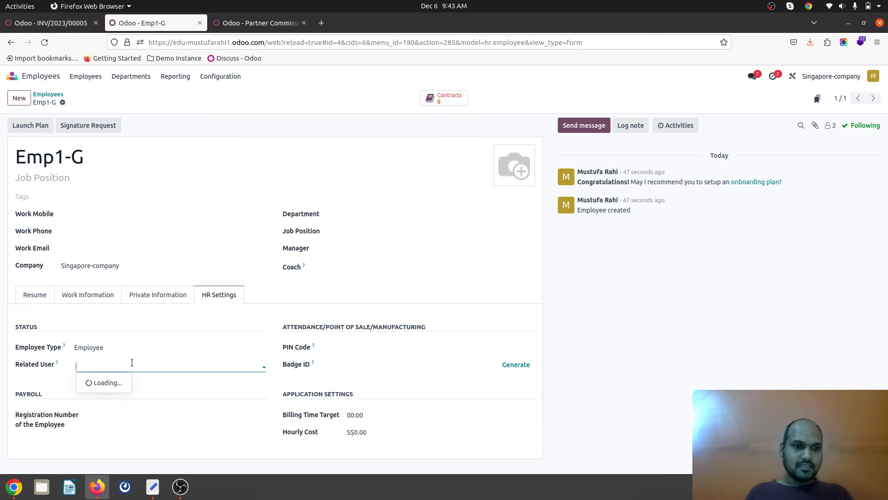
pyautogui.click(115, 429)
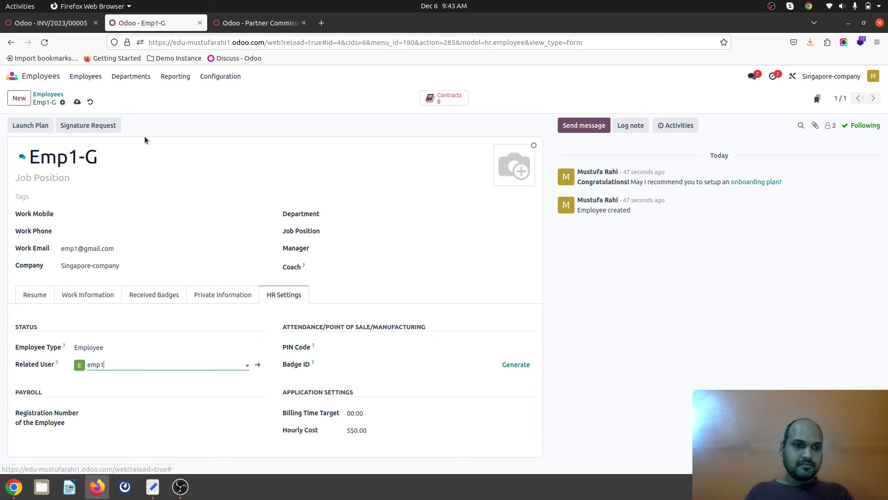
pyautogui.click(78, 102)
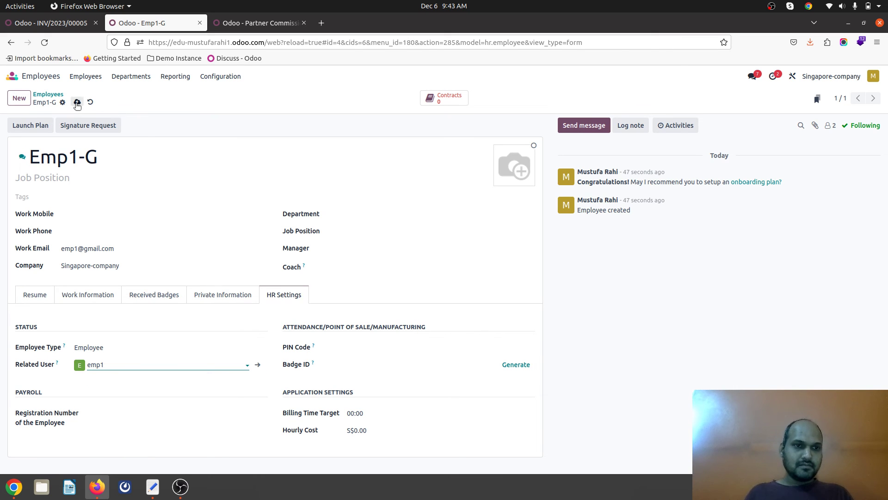
pyautogui.click(16, 79)
# Start a new quotation in Sales for Customer1 with Emp1-G as referrer.
pyautogui.write('sal')
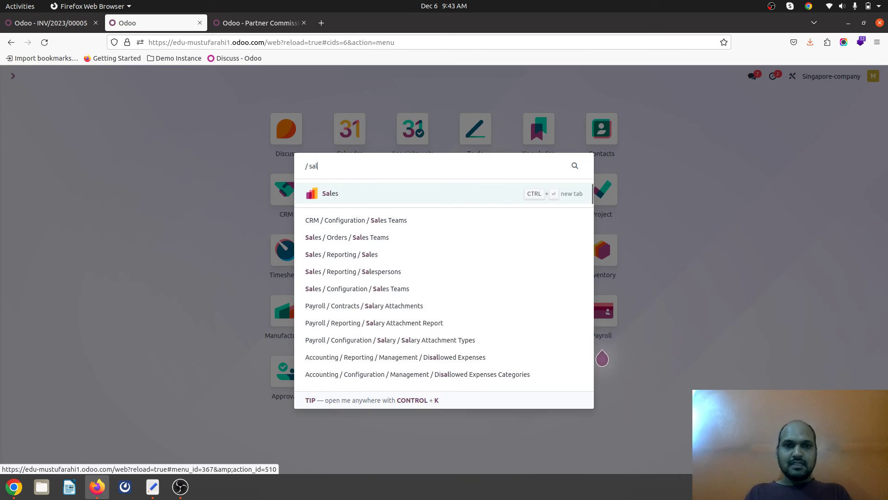
pyautogui.press('Return')
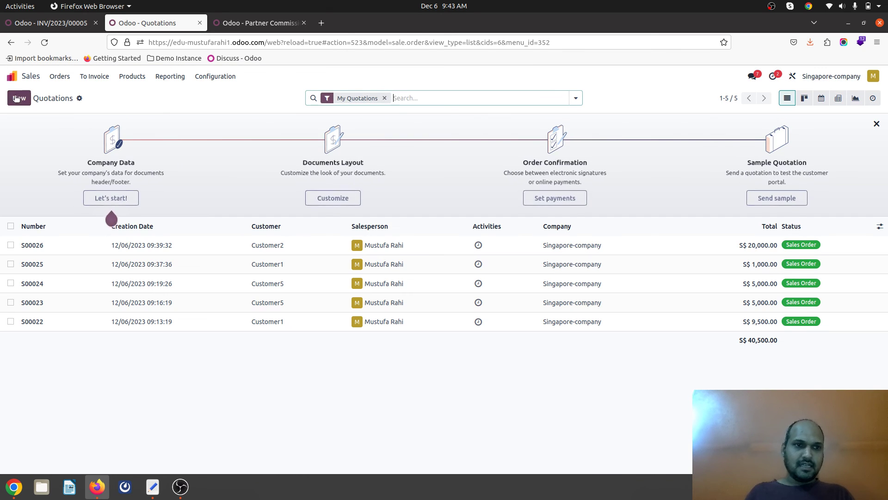
pyautogui.click(16, 98)
pyautogui.click(138, 175)
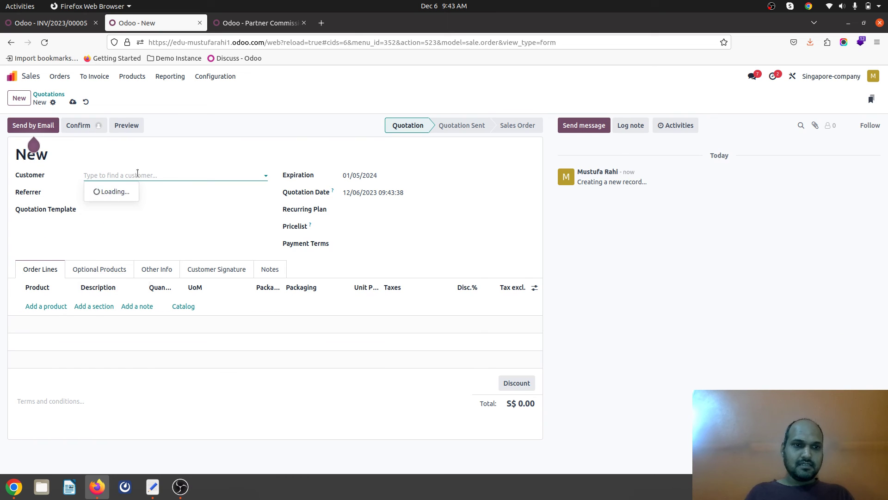
pyautogui.click(109, 190)
pyautogui.click(110, 211)
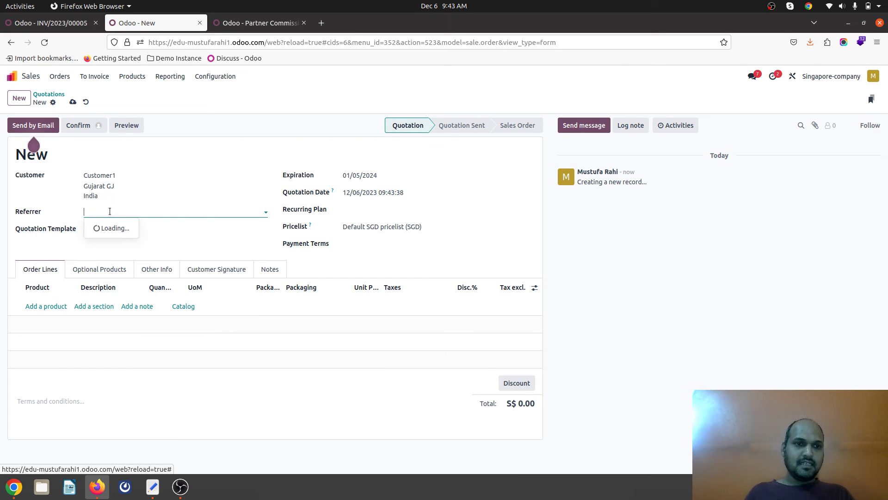
pyautogui.click(113, 263)
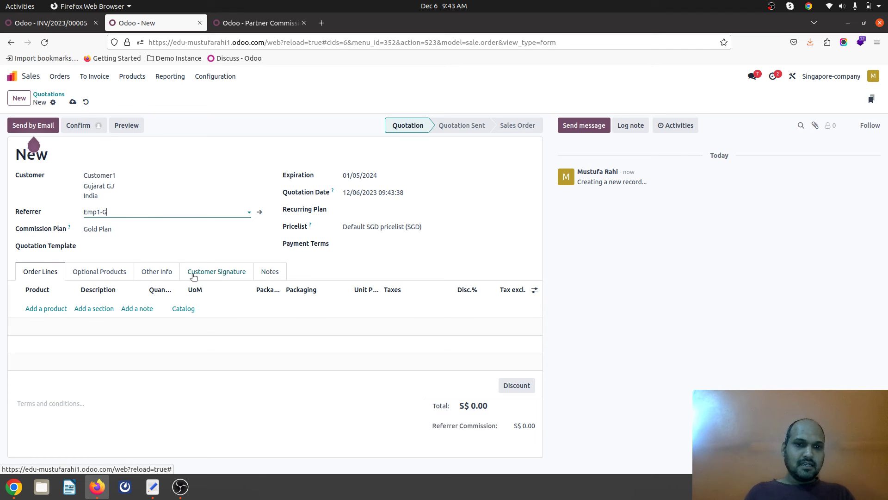
# Set emp1 as the quotation's salesperson under Other Info.
pyautogui.click(123, 274)
pyautogui.click(156, 271)
pyautogui.scroll(-2, 188, 340)
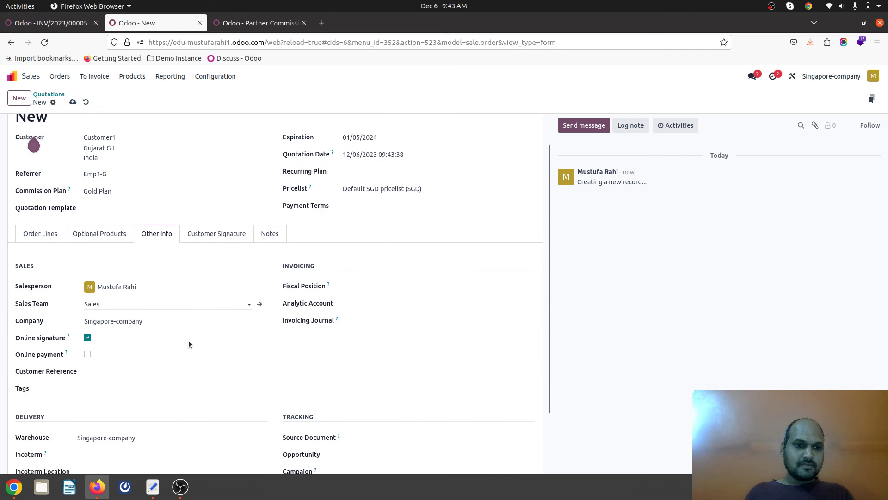
pyautogui.click(136, 276)
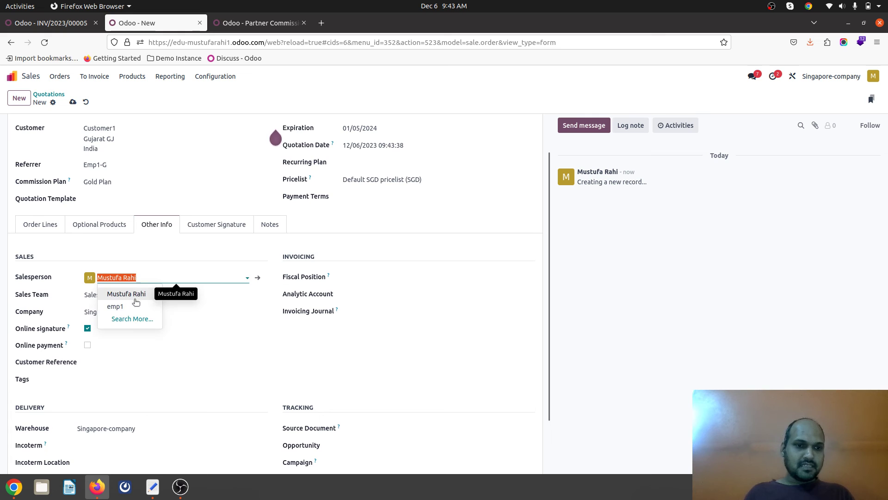
pyautogui.click(115, 304)
# Save, add one Furniture3 line at unit price 1,000, and confirm order S00027.
pyautogui.click(73, 103)
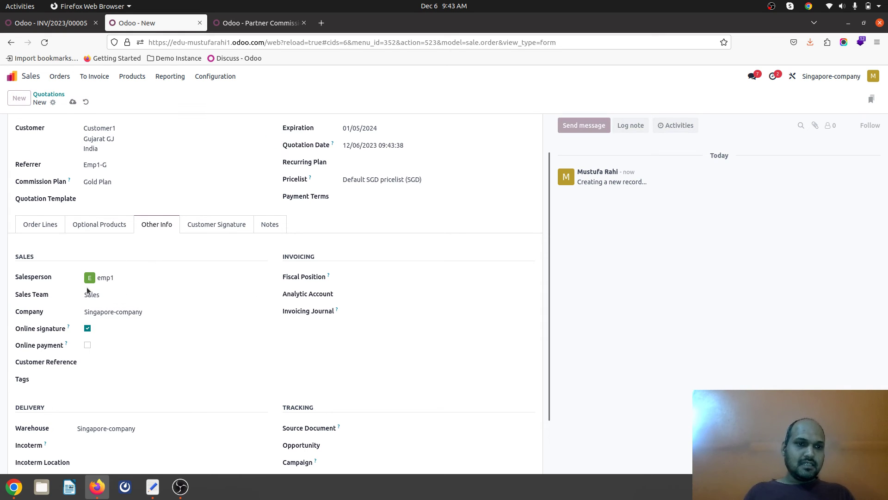
pyautogui.click(47, 225)
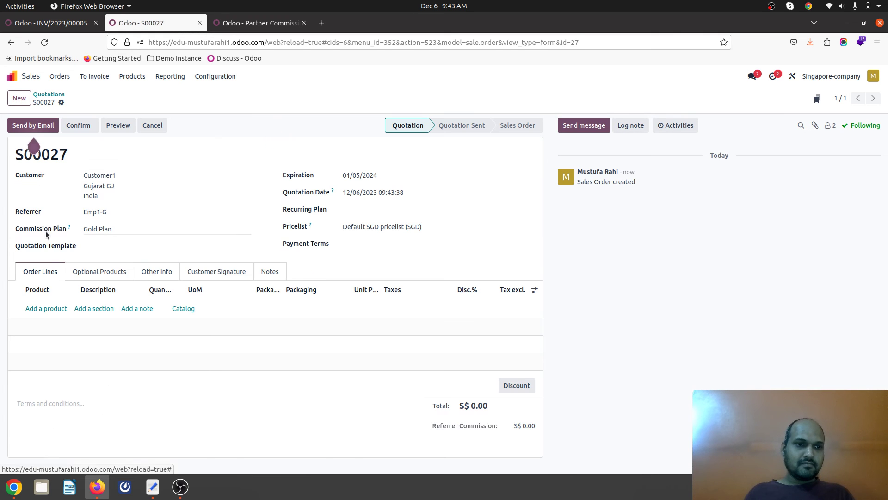
pyautogui.click(53, 310)
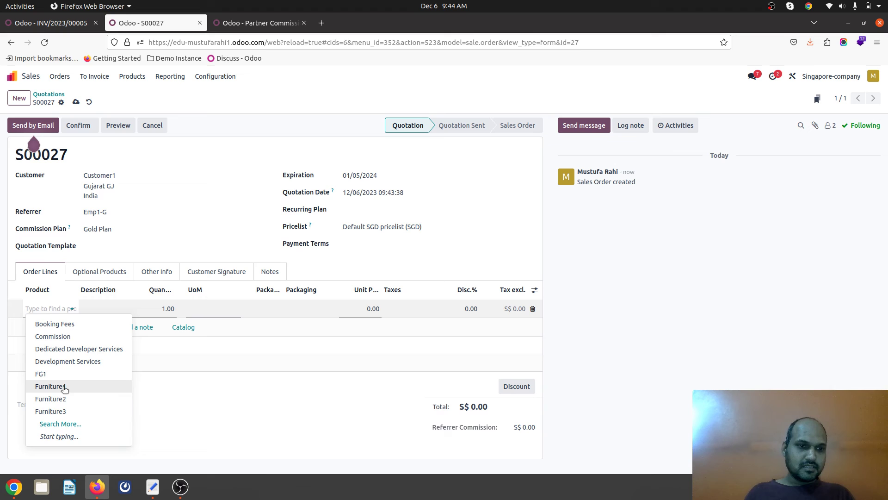
pyautogui.click(54, 411)
pyautogui.click(373, 309)
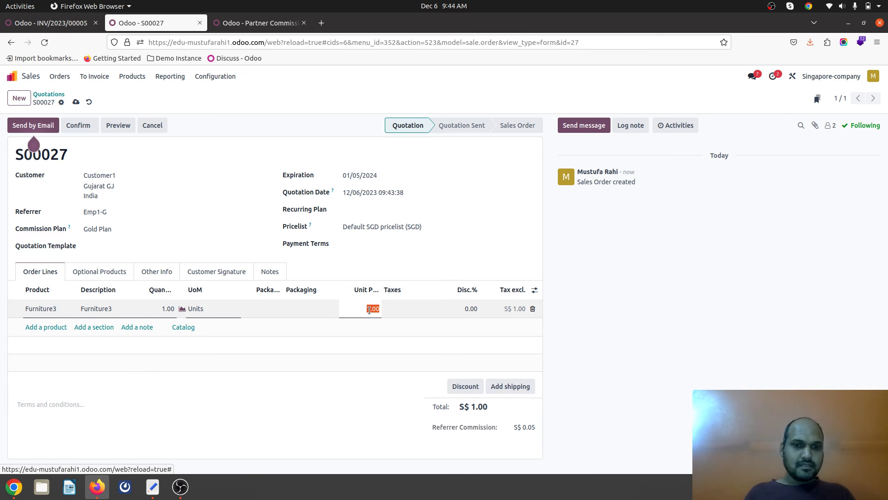
pyautogui.write('1,00')
pyautogui.write('0')
pyautogui.click(34, 145)
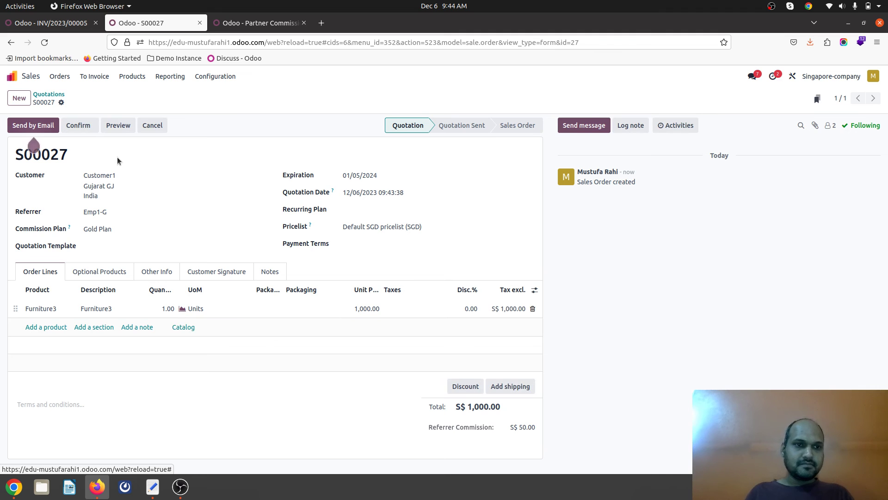
pyautogui.click(79, 127)
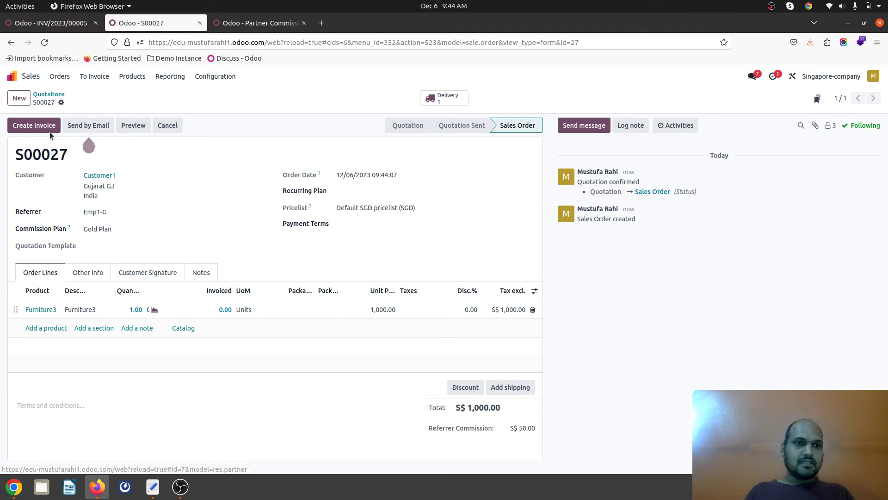
# Create and post invoice INV/2023/00006 from sales order S00027.
pyautogui.click(42, 126)
pyautogui.click(266, 318)
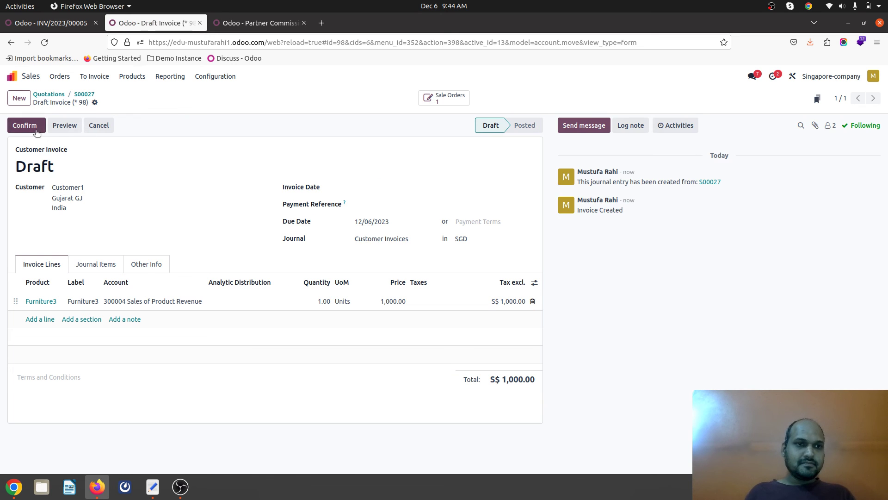
pyautogui.click(36, 131)
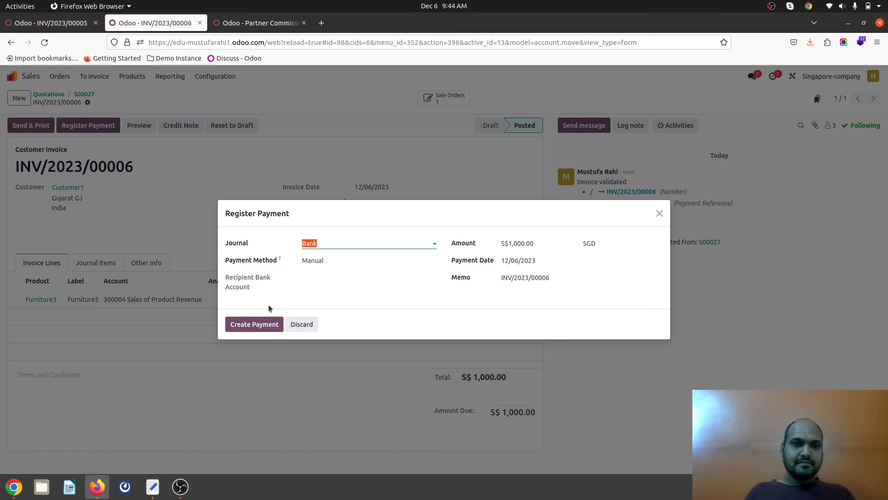
# Register full payment of S$1,000.00, then return to invoice INV/2023/00005.
pyautogui.click(245, 326)
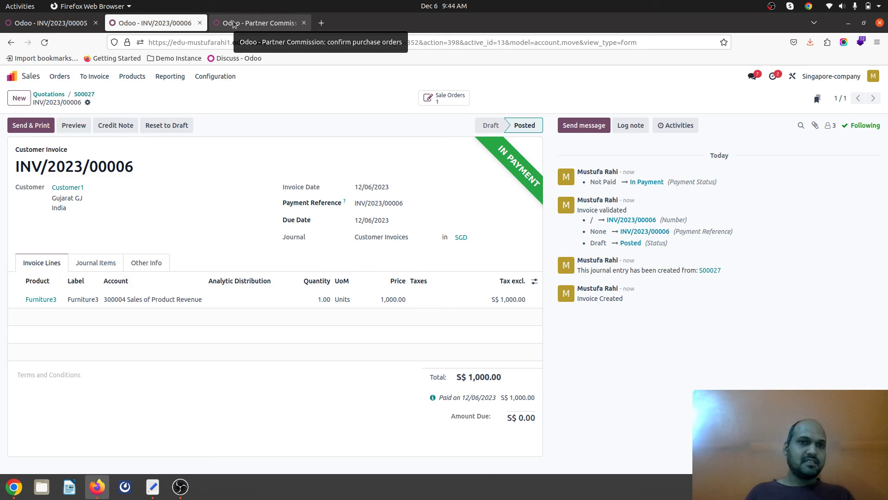
pyautogui.click(233, 24)
pyautogui.click(55, 23)
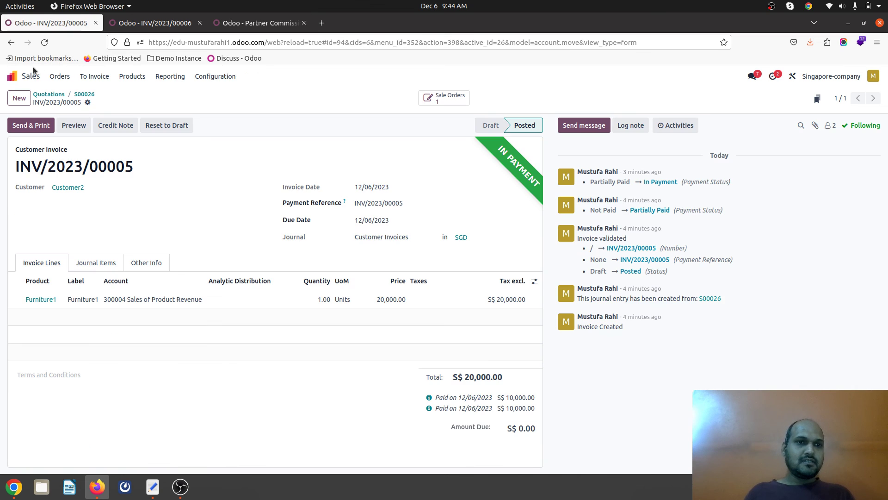
# Open Purchase and the new commission RFQ P00017 for Emp1-G totalling S$54.00.
pyautogui.click(16, 77)
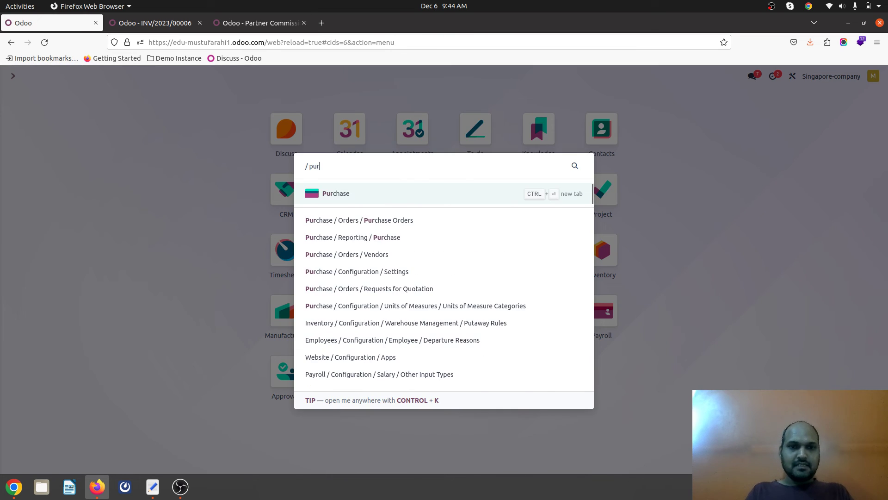
pyautogui.press('Escape')
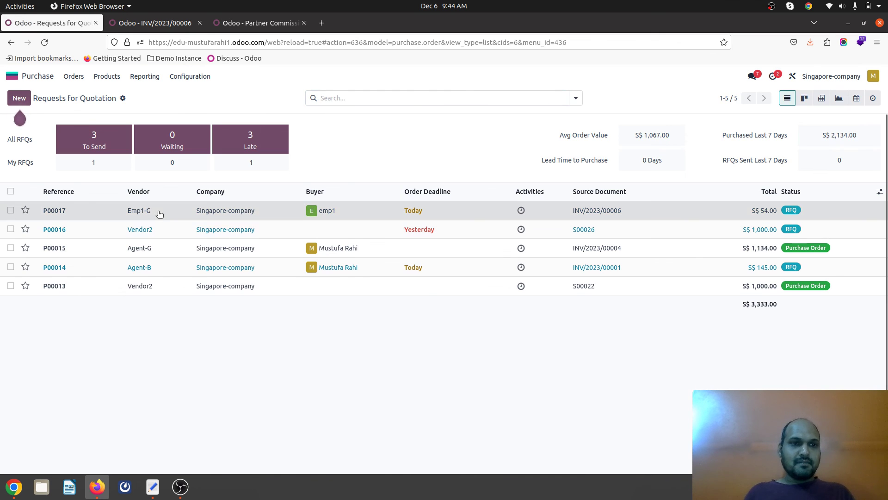
pyautogui.click(159, 212)
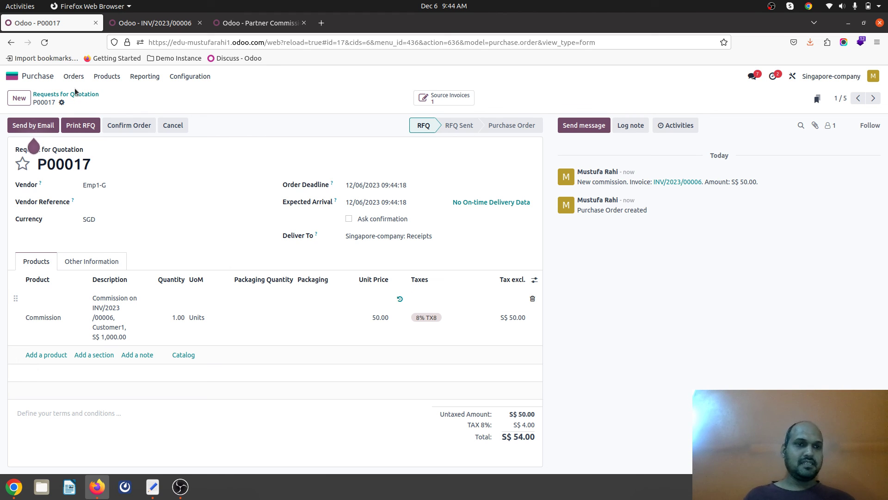
# Check P00017's Other Information (buyer emp1, source INV/2023/00006), then its Products.
pyautogui.click(80, 260)
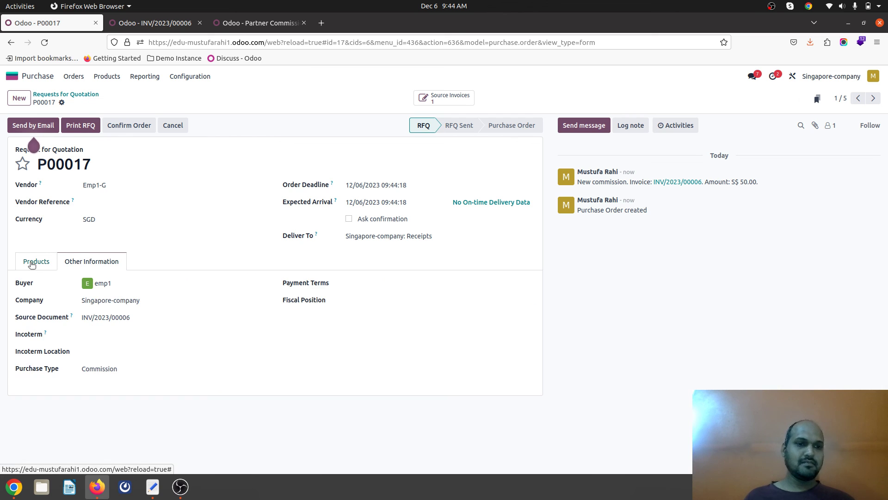
pyautogui.click(32, 263)
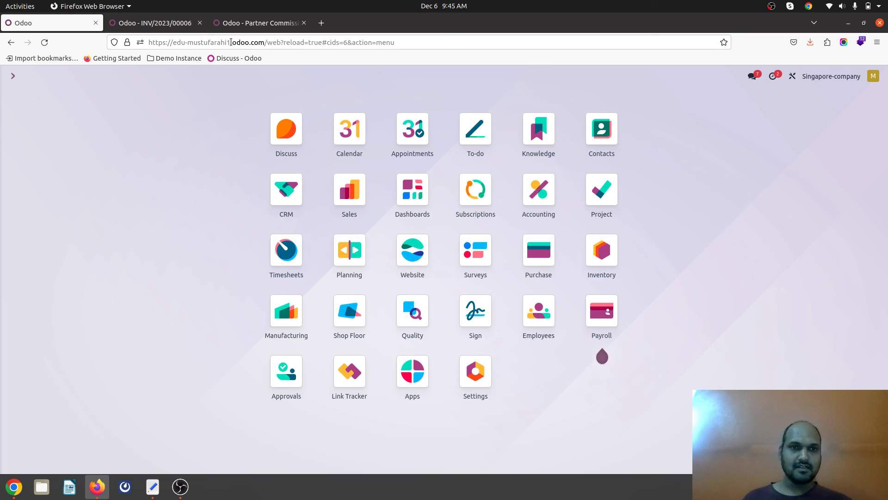
pyautogui.click(241, 28)
pyautogui.click(59, 22)
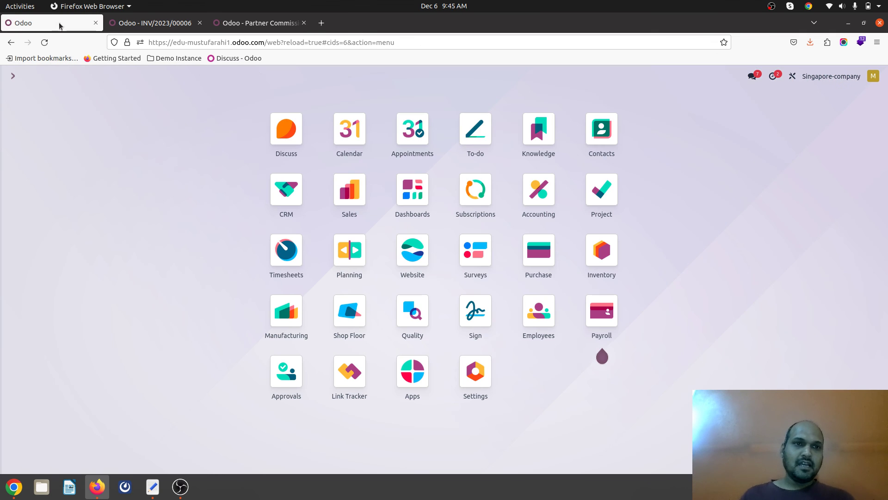